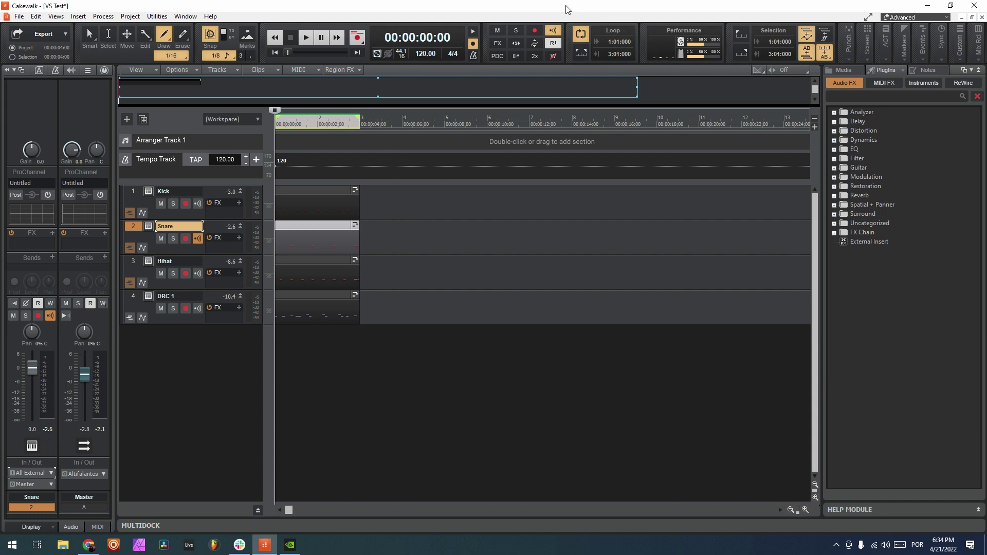
# - Play the drum tracks, lower the Hihat track's level, then stop playback
pyautogui.press('space')
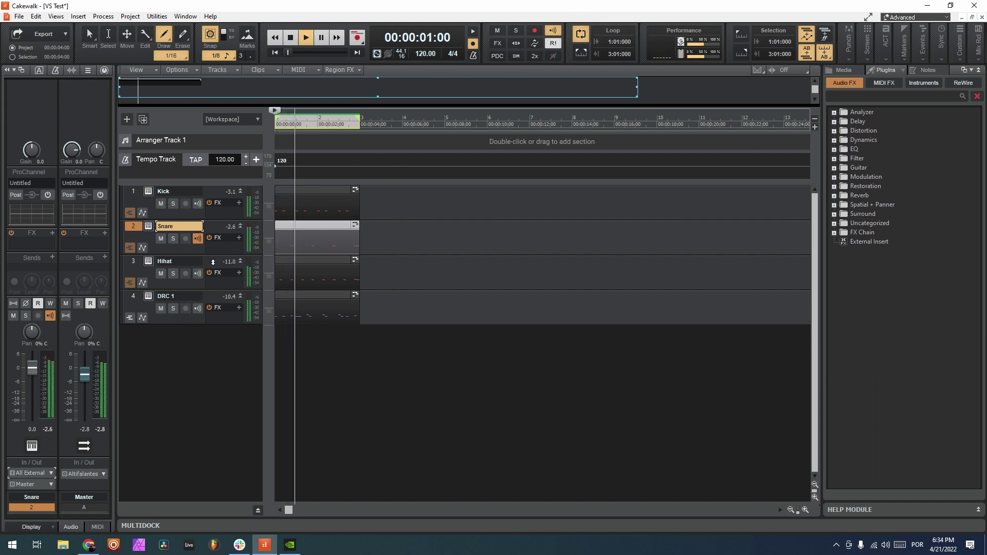
pyautogui.scroll(-3, 220, 259)
pyautogui.click(133, 262)
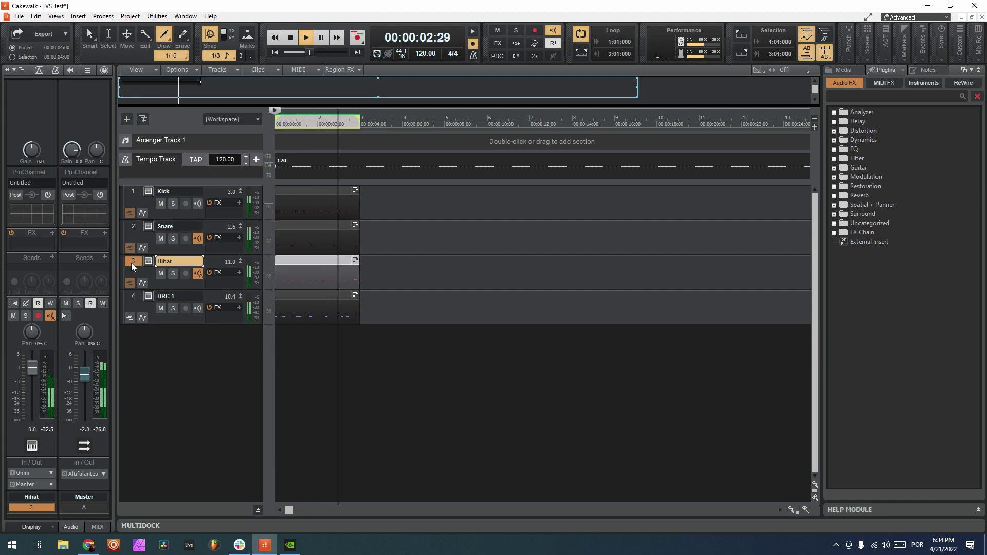
pyautogui.moveTo(28, 370); pyautogui.dragTo(28, 379)
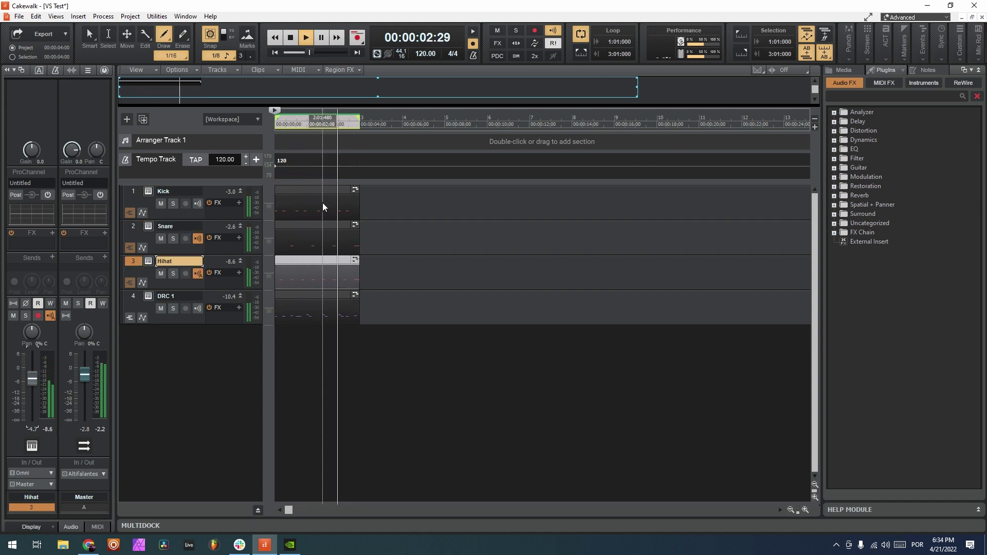
pyautogui.press('space')
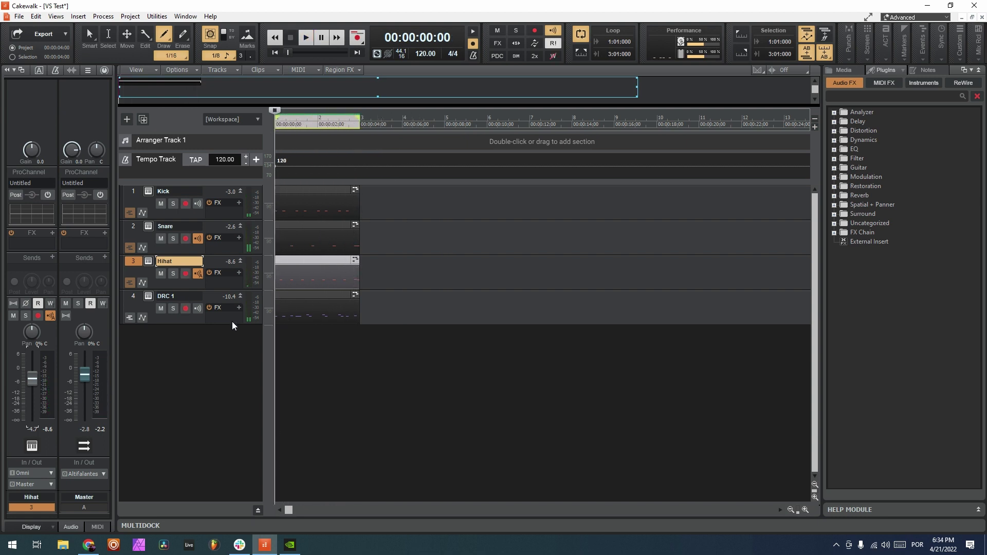
# - Insert two MIDI tracks named Kick Midi and Snare Midi
pyautogui.rightClick(197, 350)
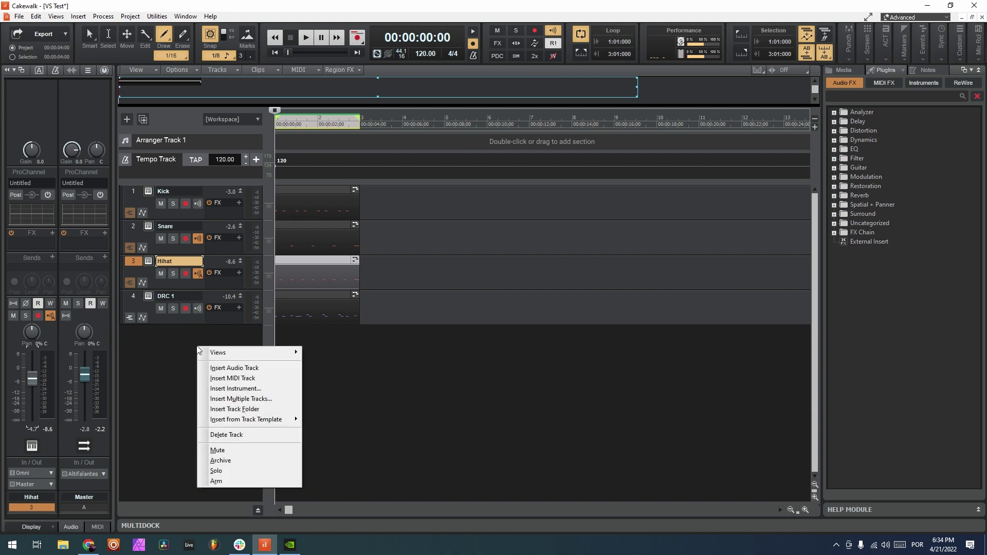
pyautogui.click(265, 376)
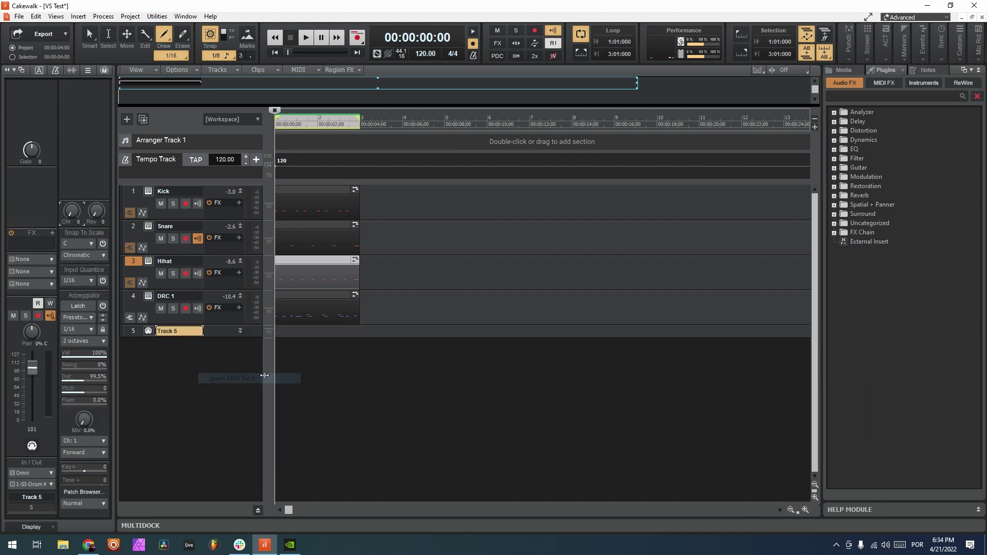
pyautogui.doubleClick(187, 330)
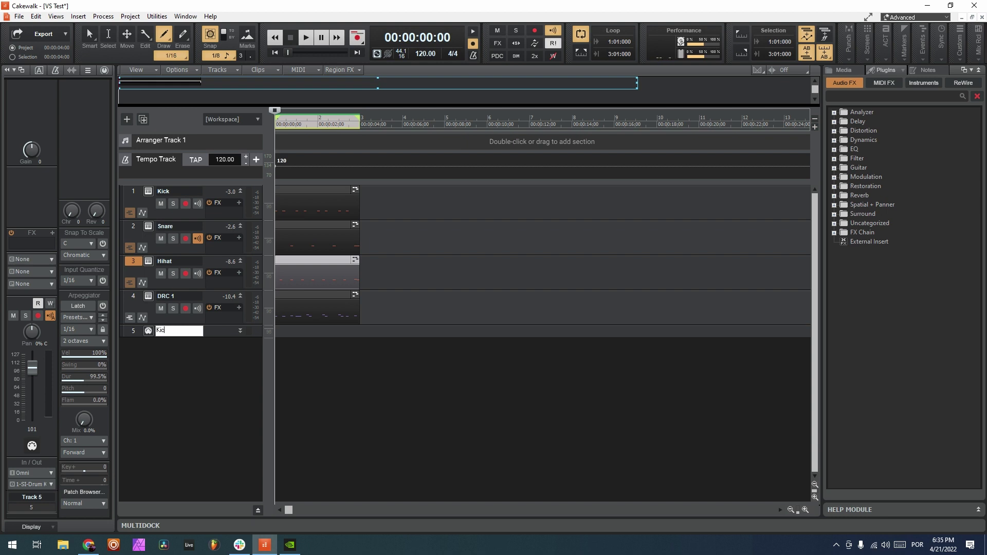
pyautogui.write('Kick Midi')
pyautogui.press('Return')
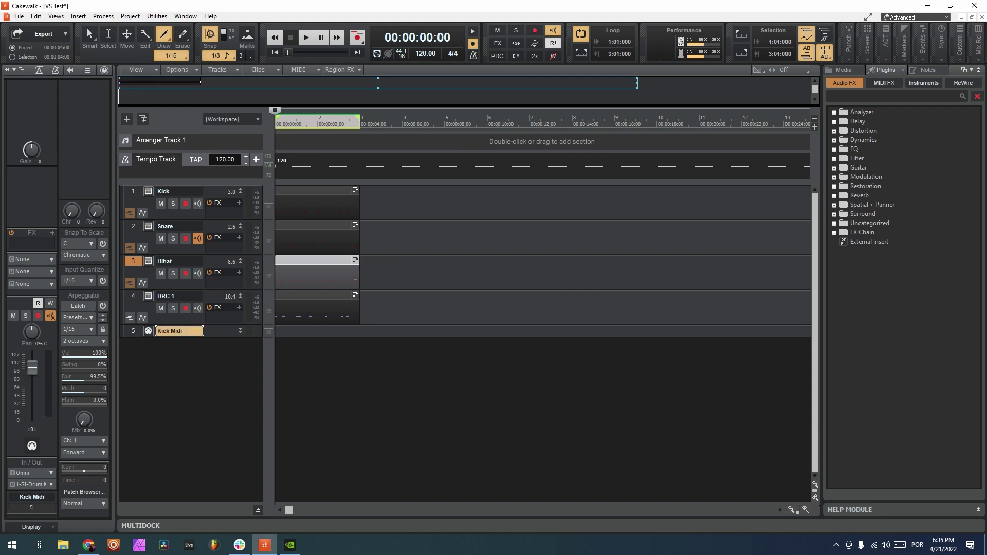
pyautogui.rightClick(173, 375)
pyautogui.click(195, 406)
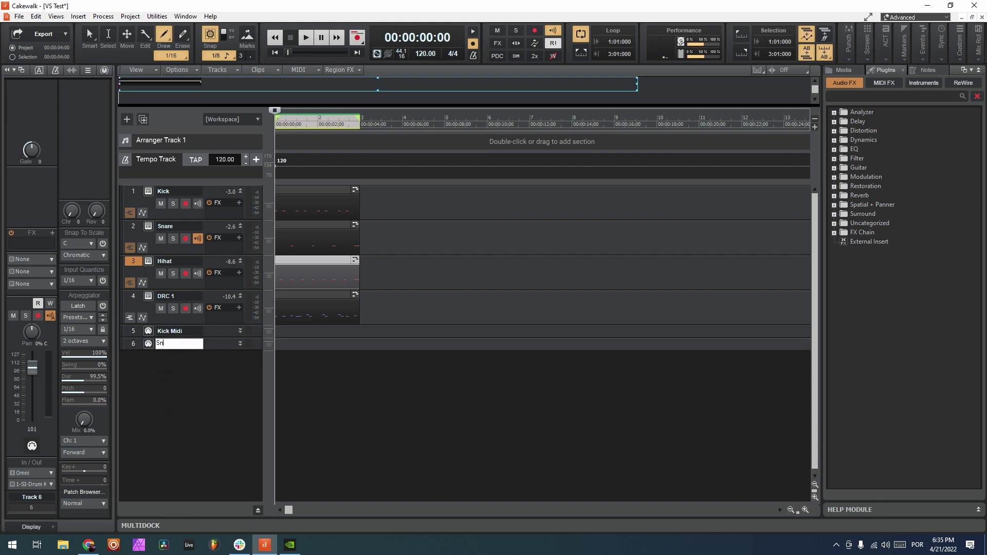
pyautogui.press('Return')
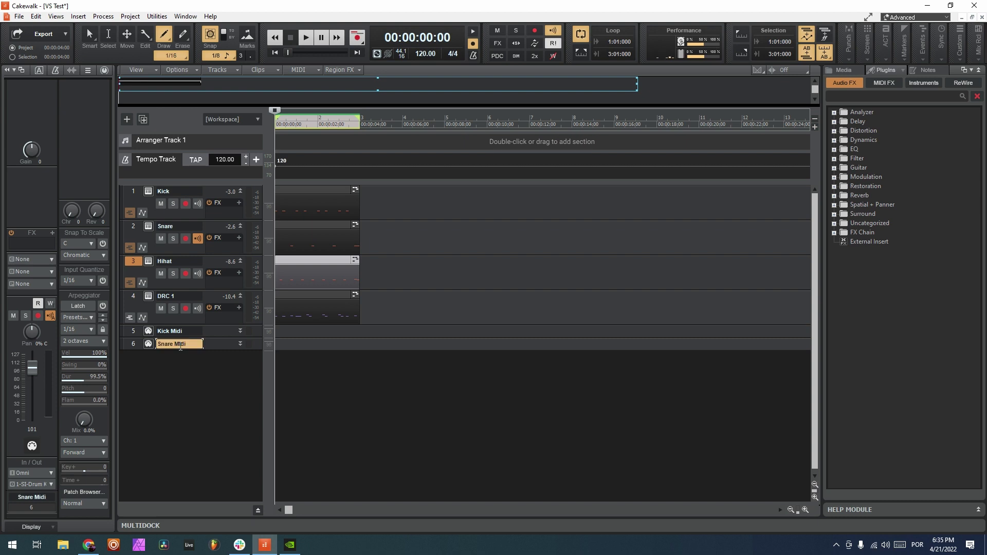
# - Insert two more MIDI tracks named Hihat Midi and DRC Midi
pyautogui.rightClick(174, 362)
pyautogui.click(218, 395)
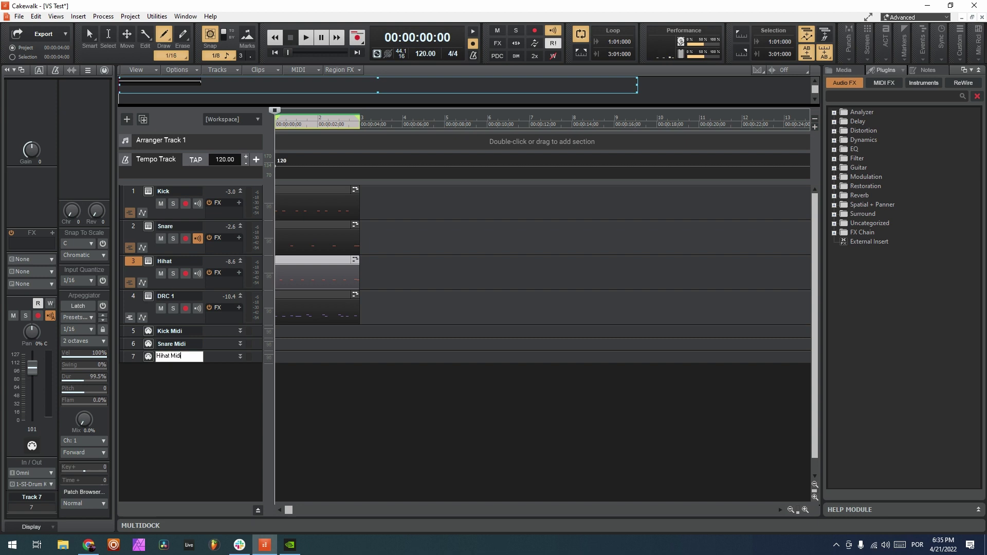
pyautogui.press('Return')
pyautogui.rightClick(202, 370)
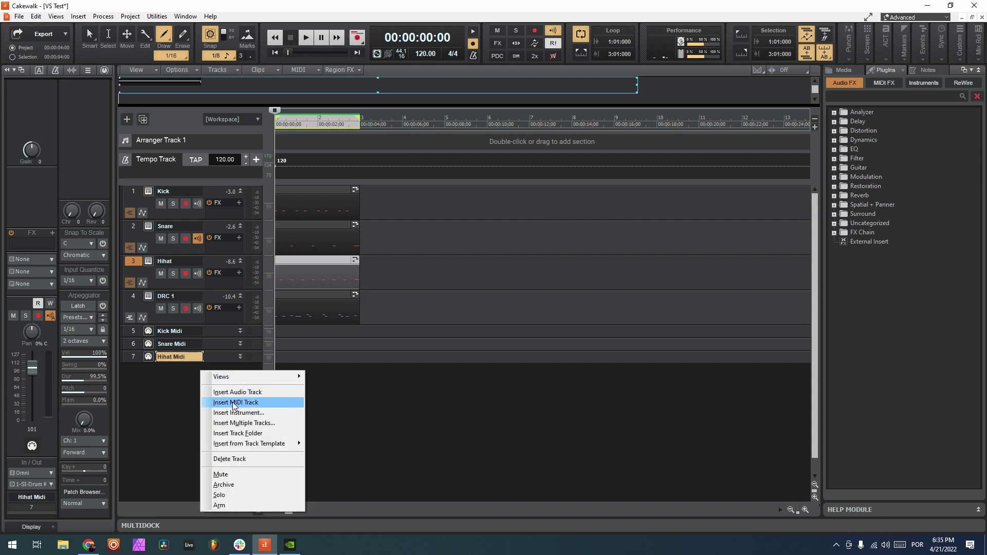
pyautogui.click(232, 404)
pyautogui.doubleClick(190, 370)
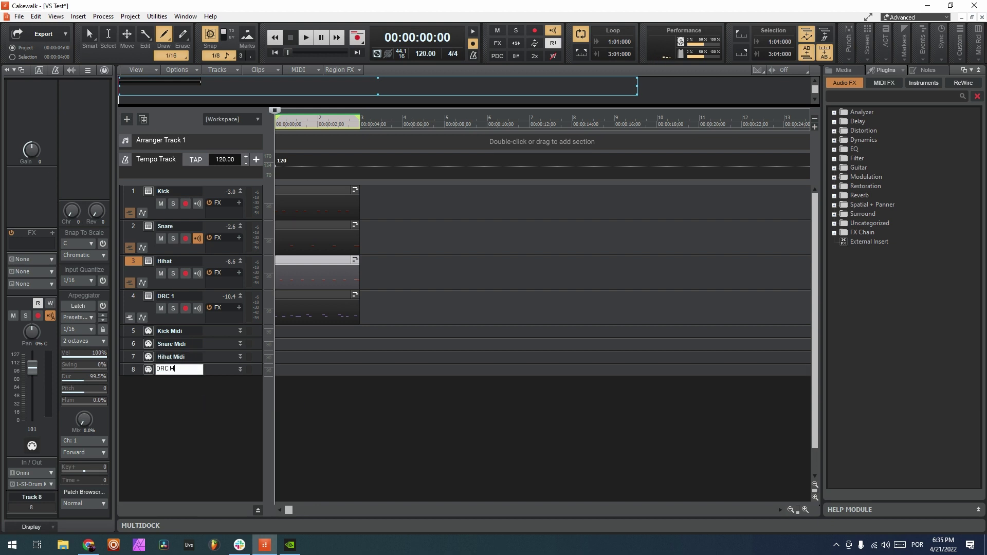
pyautogui.write('DRC Midi')
pyautogui.press('Return')
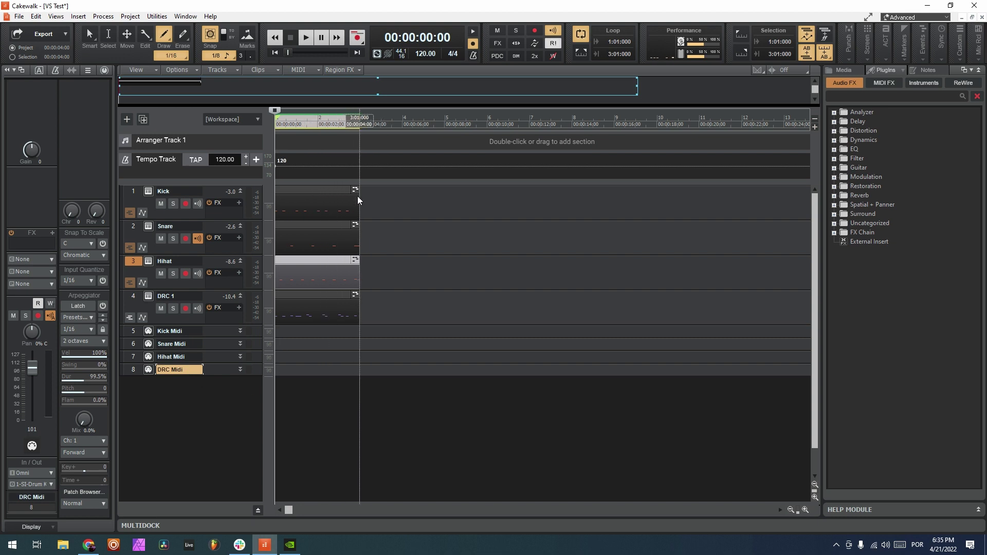
# - Copy the Kick, Snare, Hihat and DRC 1 clips down onto MIDI tracks 5–8 with the Smart tool
pyautogui.rightClick(324, 297)
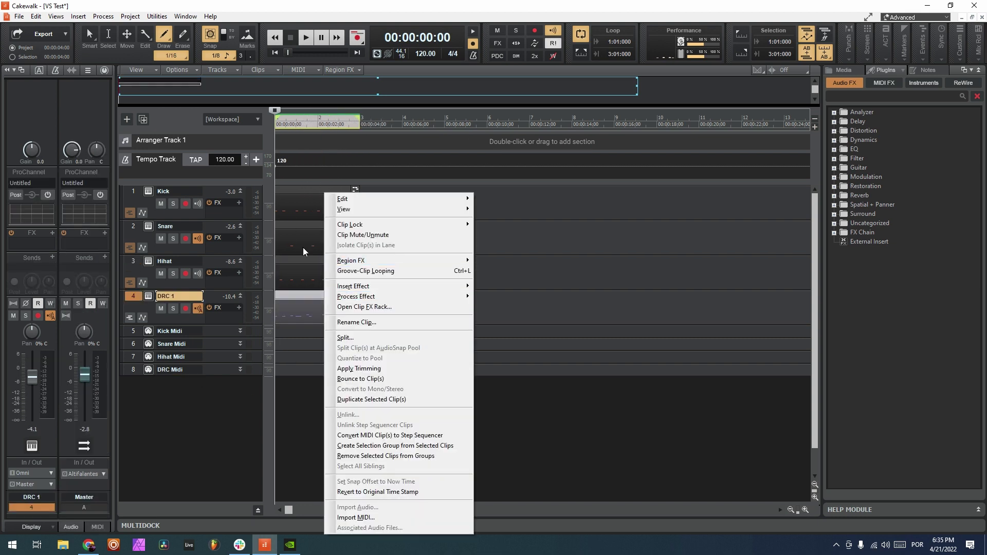
pyautogui.click(285, 230)
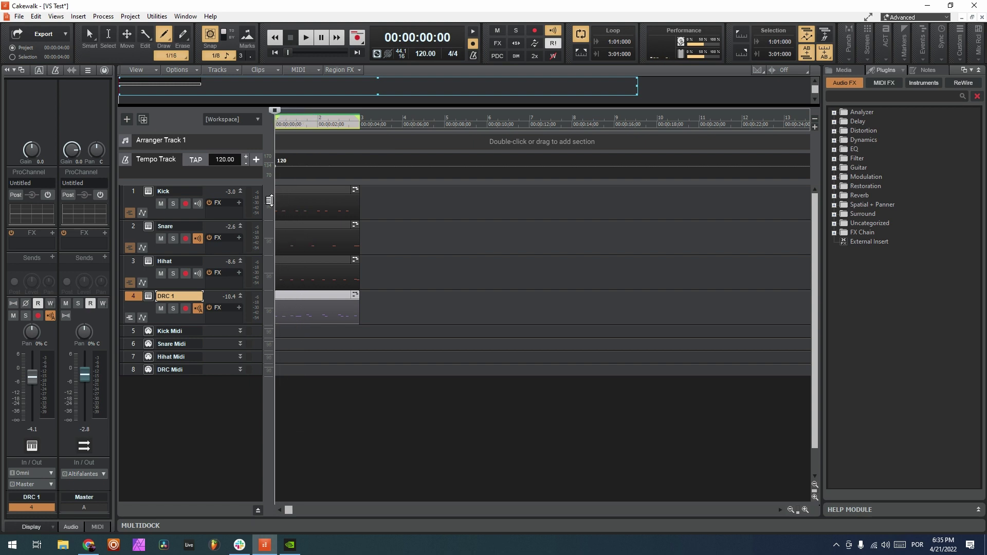
pyautogui.click(90, 35)
pyautogui.click(305, 191)
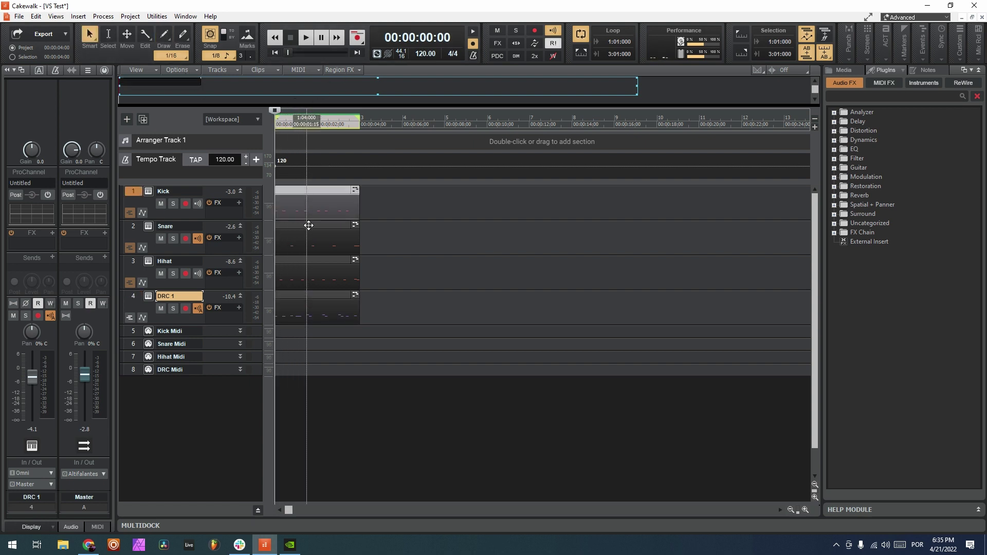
pyautogui.keyDown('ctrl'); pyautogui.click(308, 225); pyautogui.keyUp('ctrl')
pyautogui.keyDown('ctrl'); pyautogui.click(308, 260); pyautogui.keyUp('ctrl')
pyautogui.keyDown('ctrl'); pyautogui.click(305, 295); pyautogui.keyUp('ctrl')
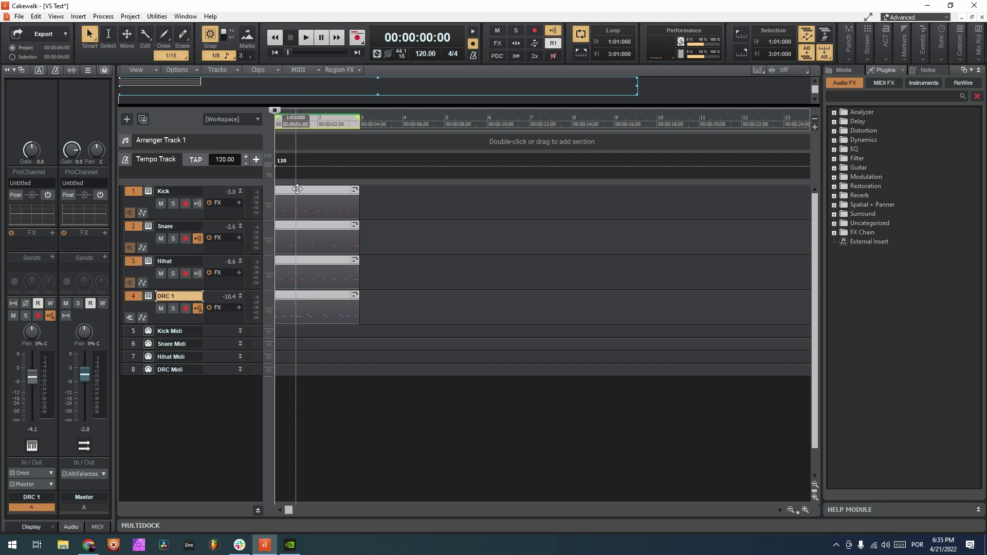
pyautogui.moveTo(300, 190); pyautogui.dragTo(293, 332)
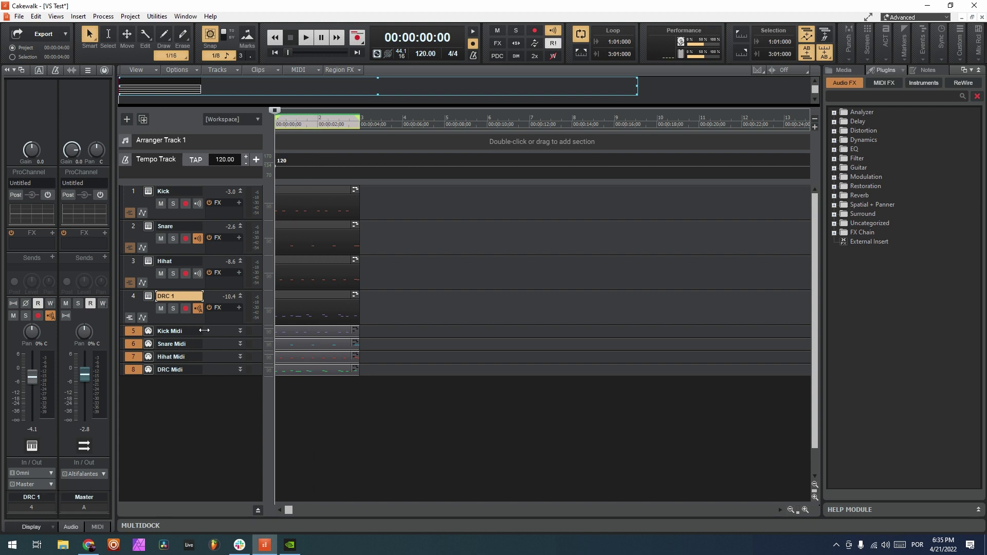
# - Add an audio track named VS and load the VS synth onto it
pyautogui.click(223, 331)
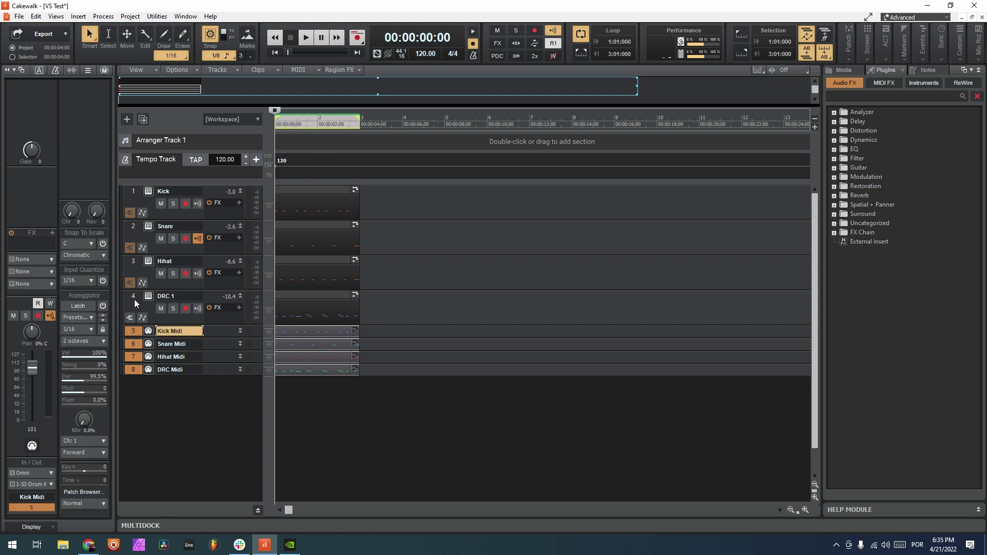
pyautogui.click(134, 298)
pyautogui.click(131, 331)
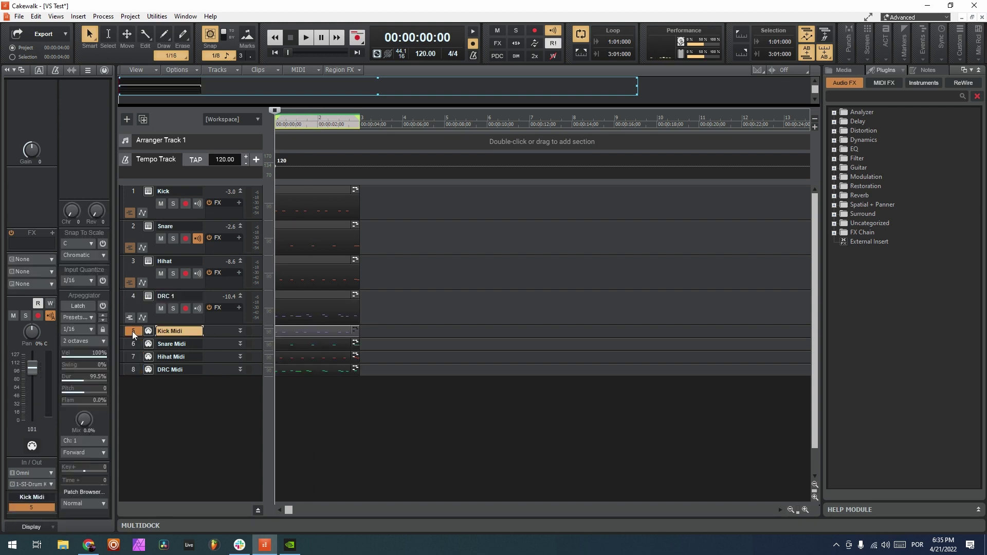
pyautogui.rightClick(180, 405)
pyautogui.click(257, 282)
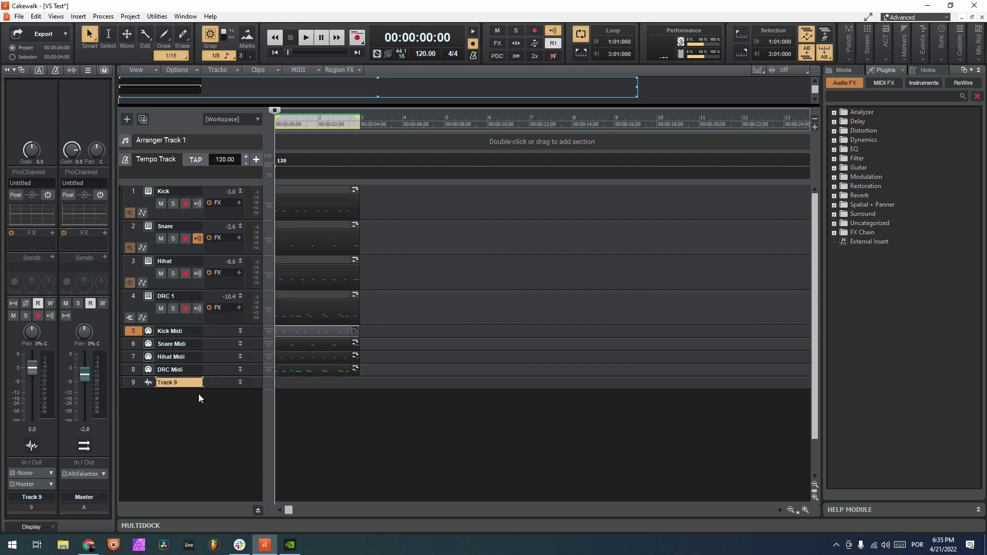
pyautogui.doubleClick(190, 384)
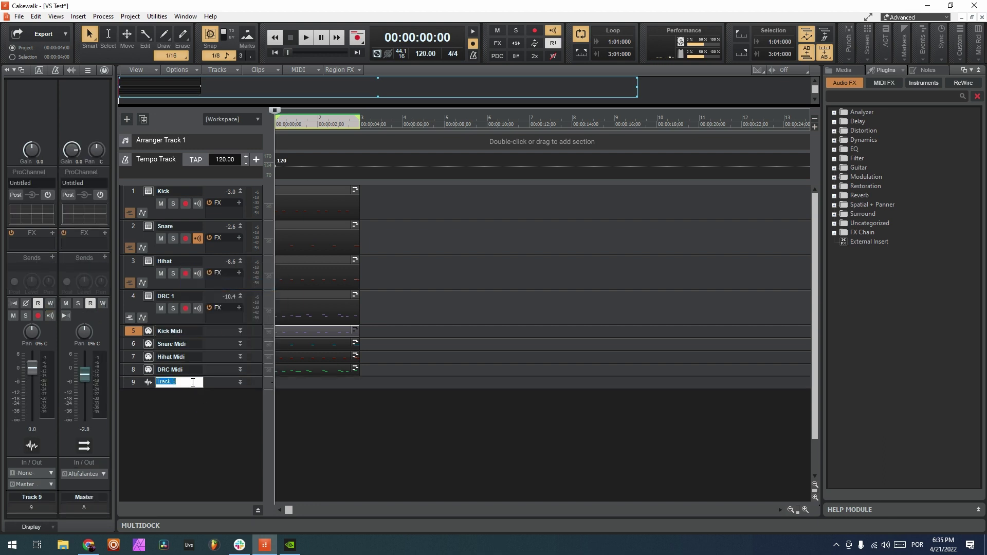
pyautogui.press('Return')
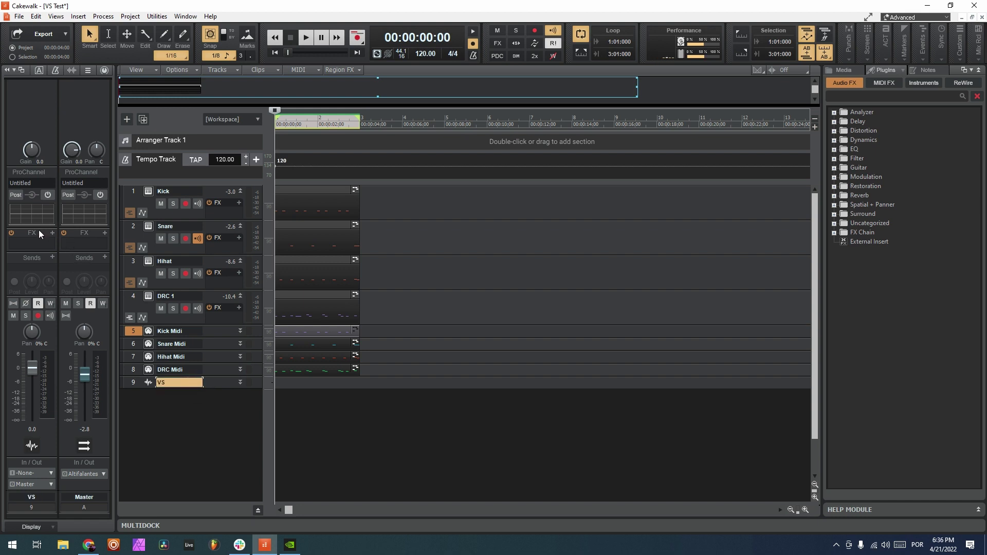
pyautogui.click(53, 234)
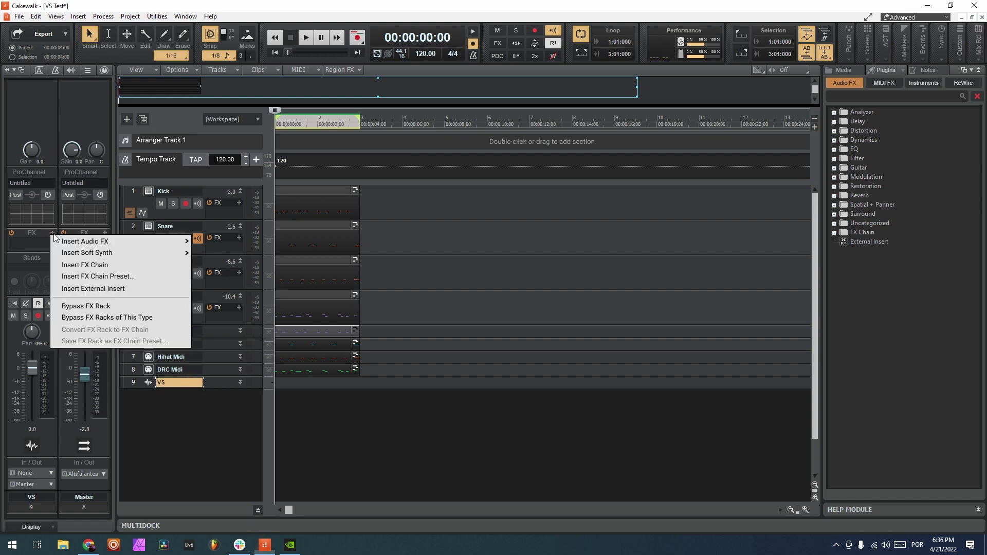
pyautogui.moveTo(94, 253)
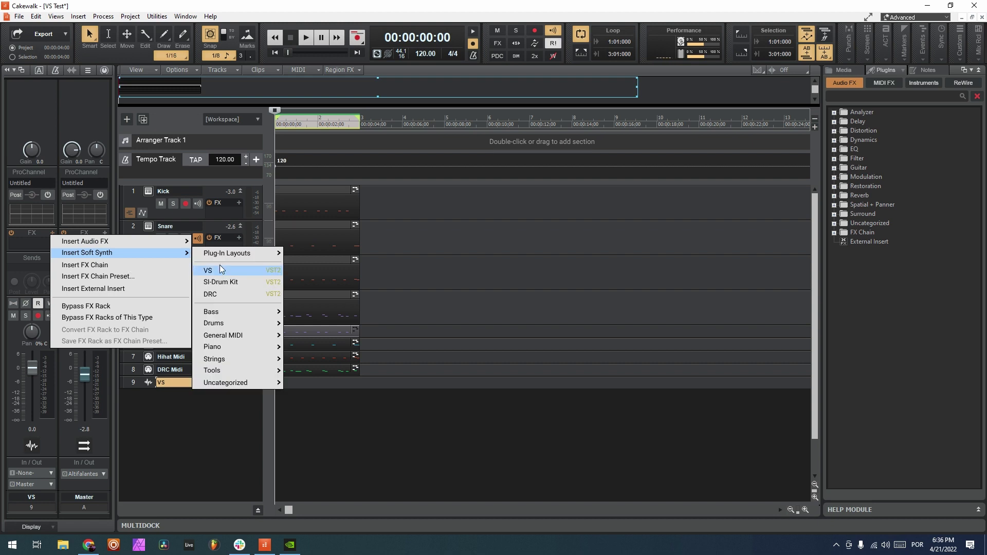
pyautogui.click(248, 271)
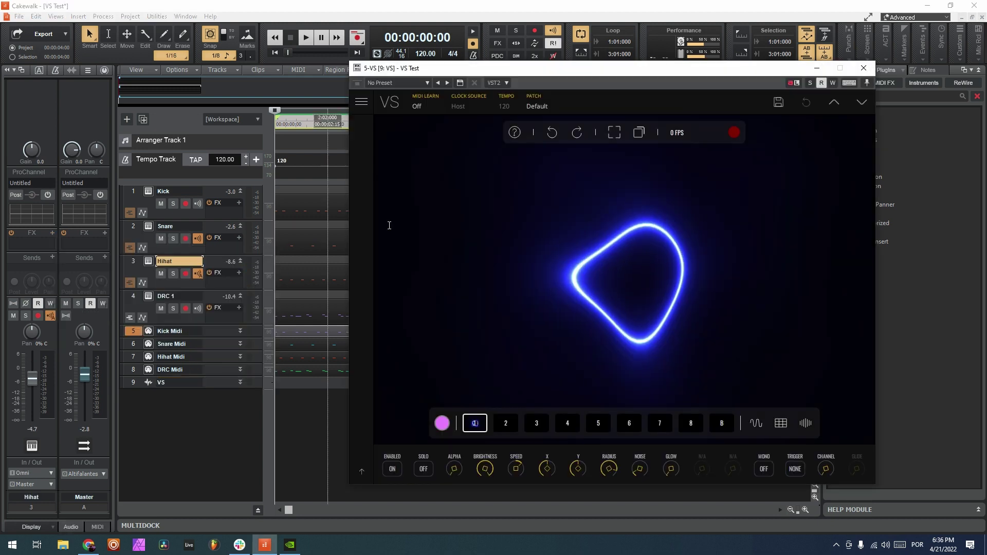
pyautogui.click(864, 67)
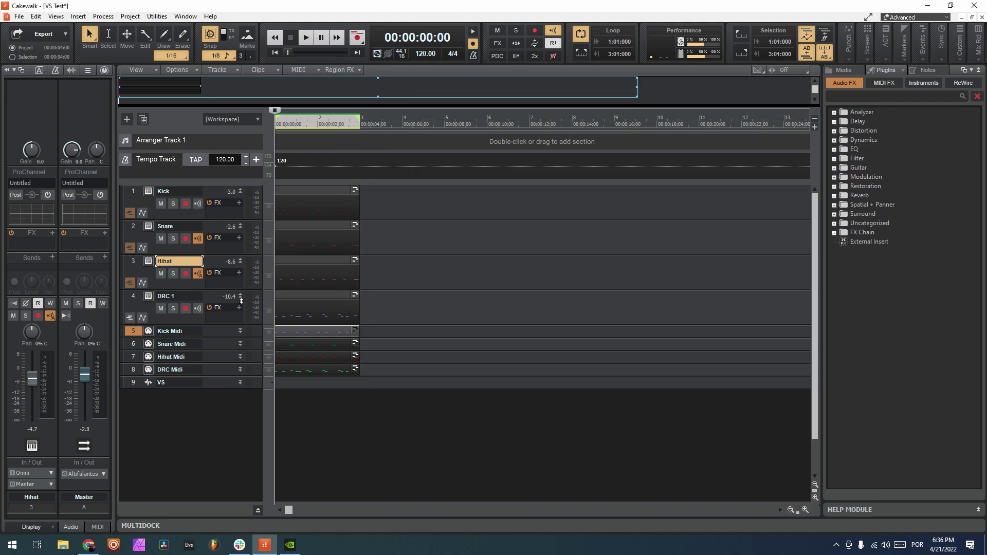
# - Set Kick Midi's output to 5-VS 1 on channel 1: VS
pyautogui.click(134, 328)
pyautogui.click(134, 341)
pyautogui.click(131, 333)
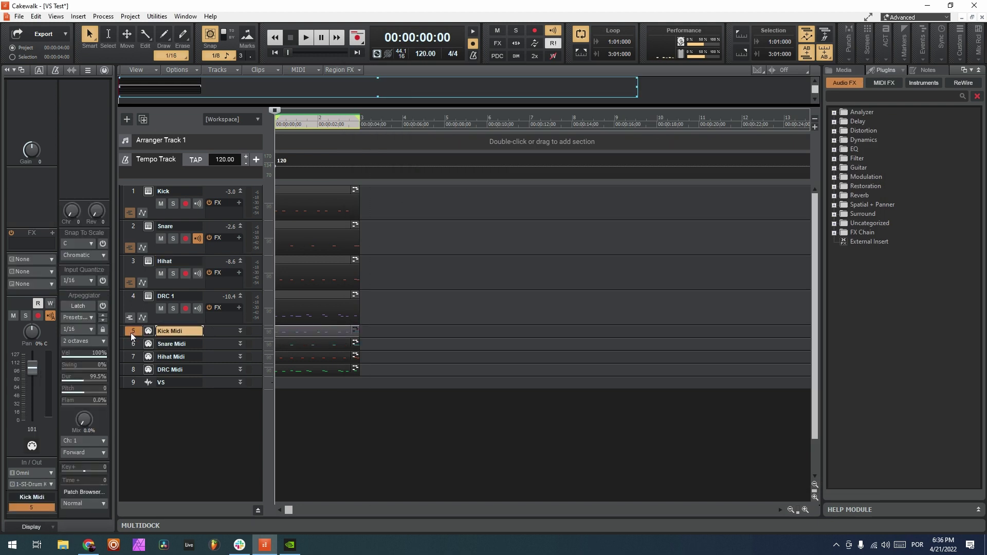
pyautogui.click(38, 483)
pyautogui.click(82, 465)
pyautogui.click(39, 258)
pyautogui.click(29, 267)
pyautogui.click(202, 383)
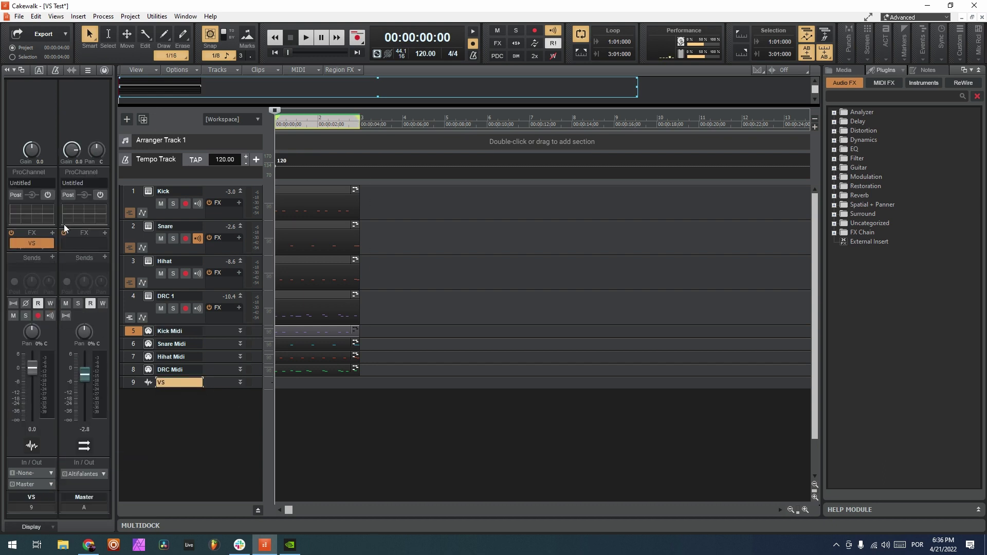
# - Start playback with the VS window open and set layer 1's Trigger to MIDI
pyautogui.doubleClick(36, 245)
pyautogui.press('space')
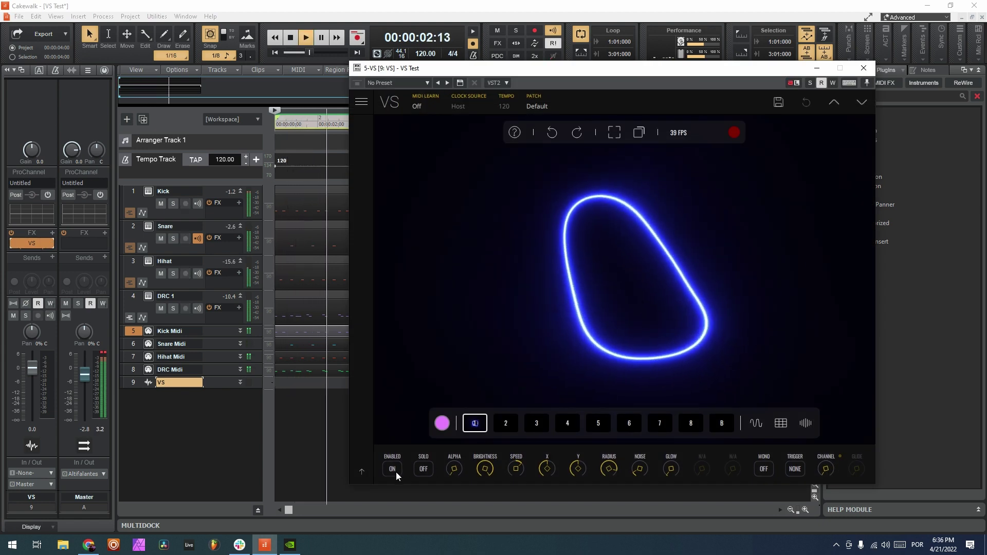
pyautogui.click(796, 469)
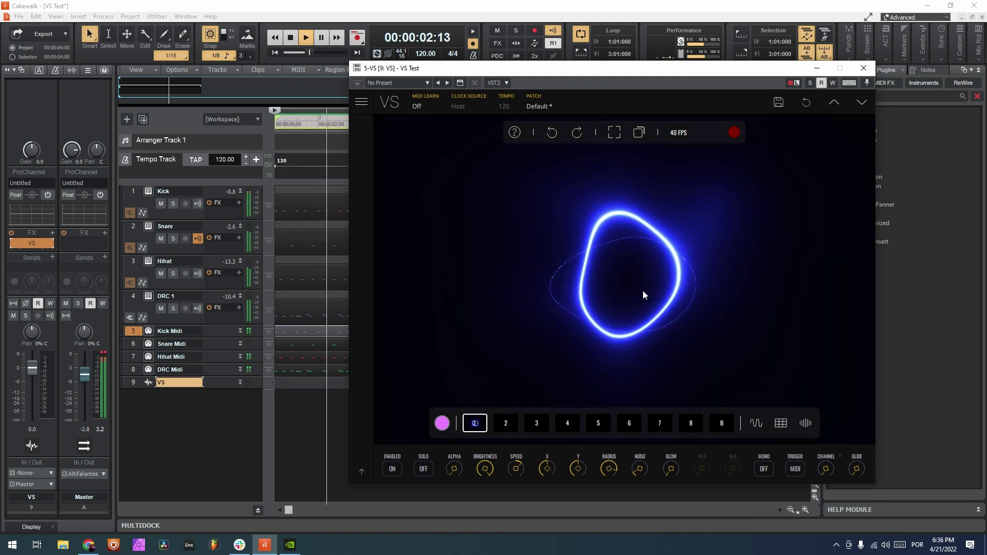
# - Set Snare Midi's output to 5-VS 1 on channel 2: VS
pyautogui.click(130, 344)
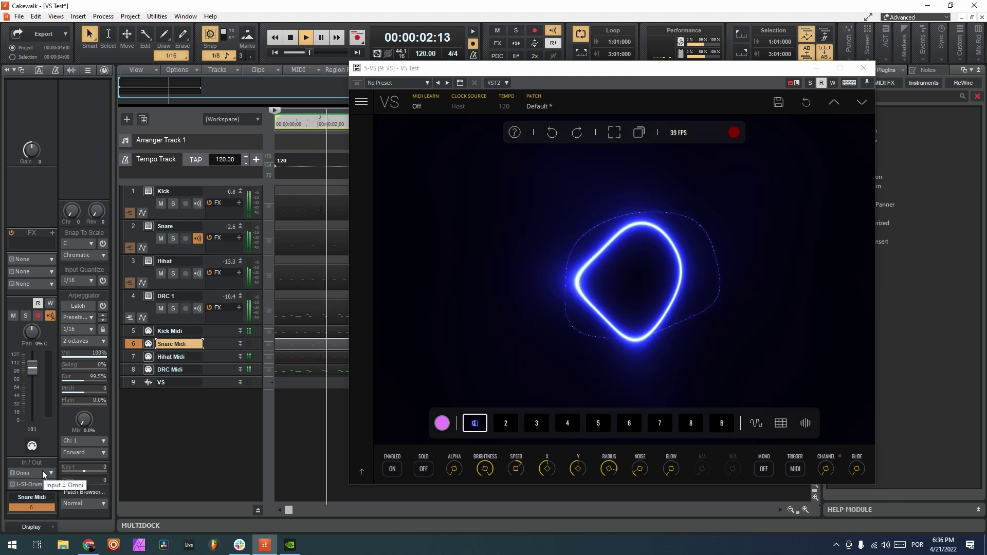
pyautogui.click(38, 484)
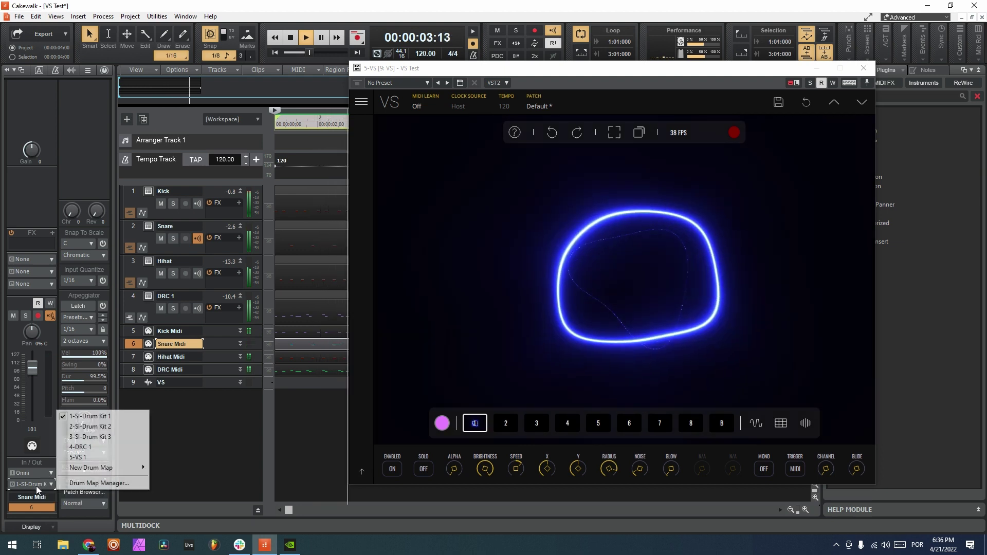
pyautogui.click(78, 457)
pyautogui.click(36, 258)
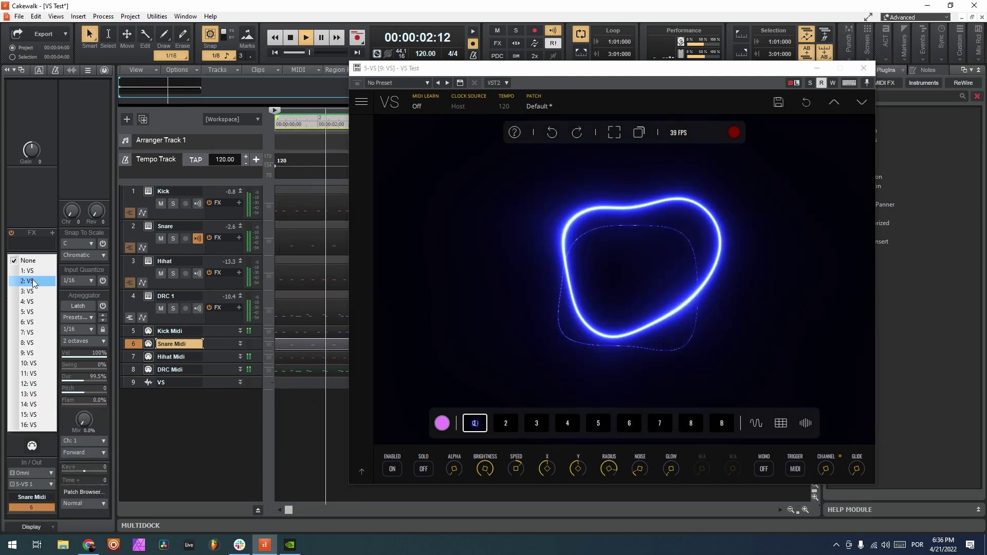
pyautogui.click(26, 280)
# - Give VS layer 2 the Ball of Fire factory material, enable it, trigger it by MIDI, and lower its brightness
pyautogui.click(506, 425)
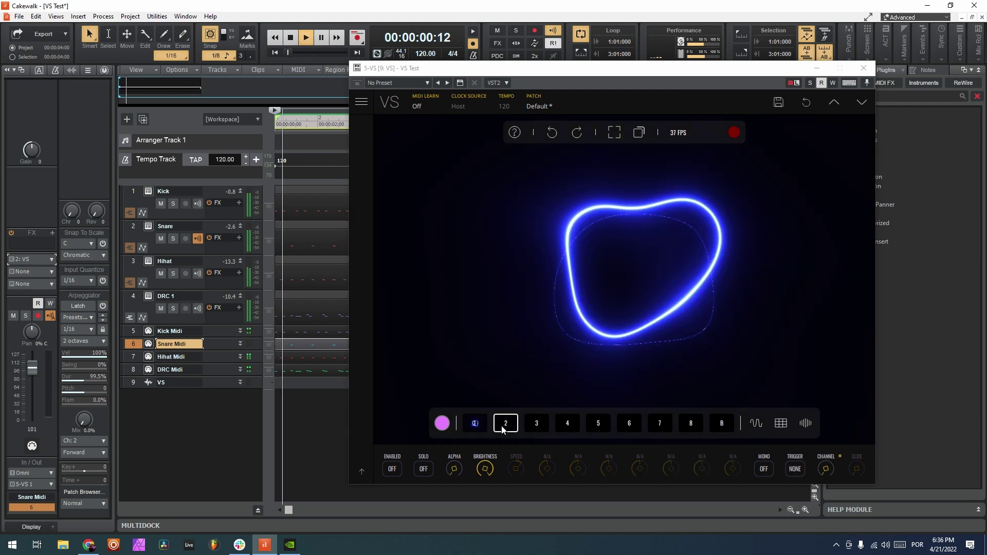
pyautogui.click(506, 425)
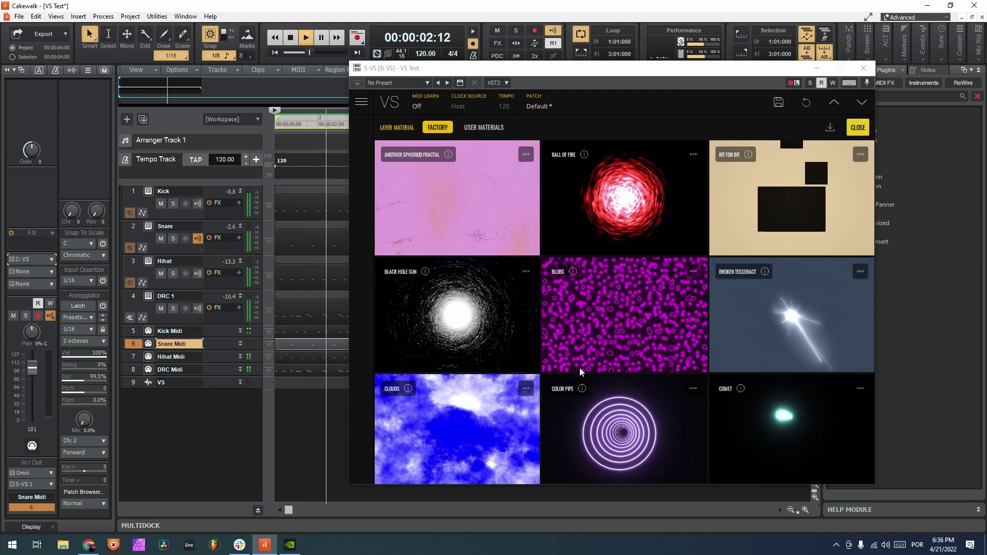
pyautogui.click(591, 338)
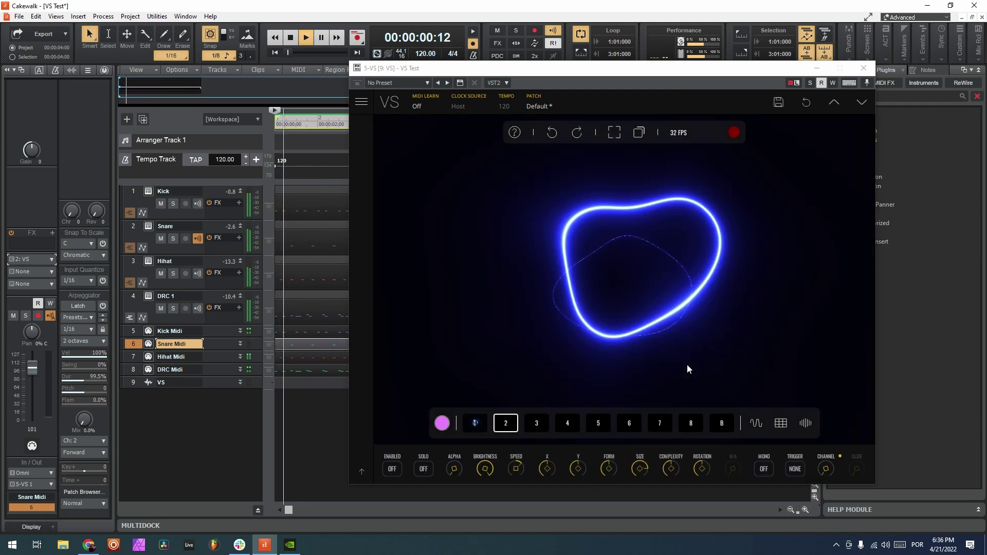
pyautogui.click(796, 469)
pyautogui.click(392, 469)
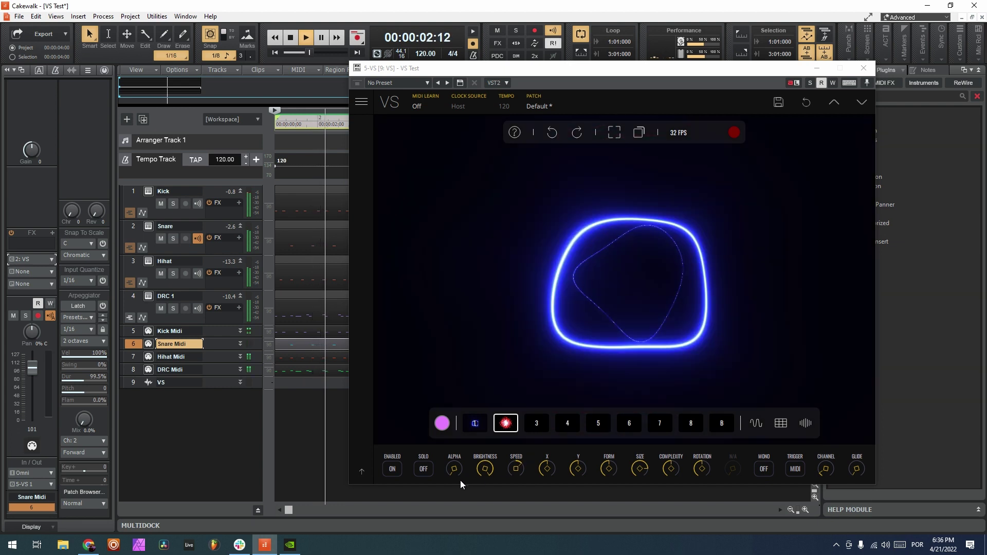
pyautogui.moveTo(486, 469); pyautogui.dragTo(492, 528)
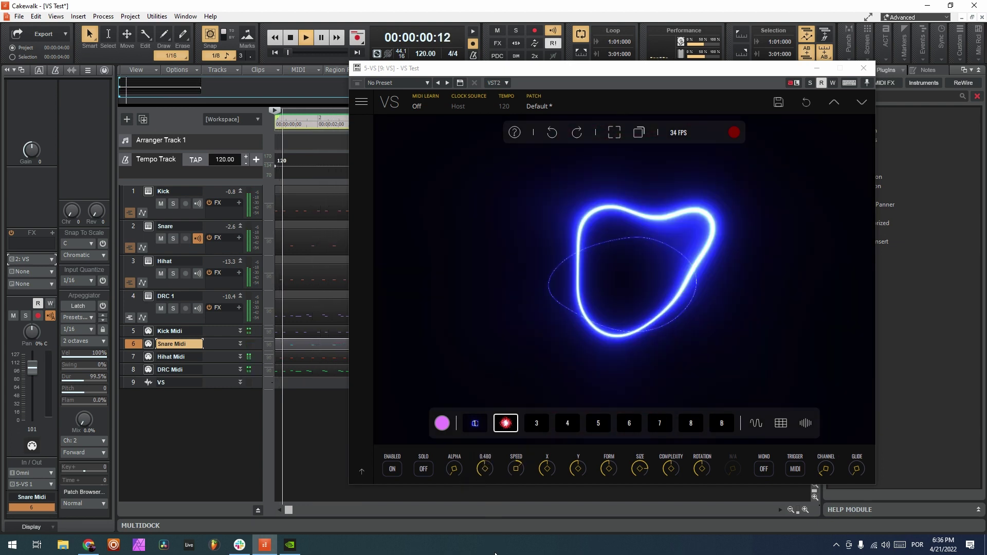
# - Stop playback and set Hihat Midi's output to 5-VS 1 on channel 3: VS
pyautogui.press('space')
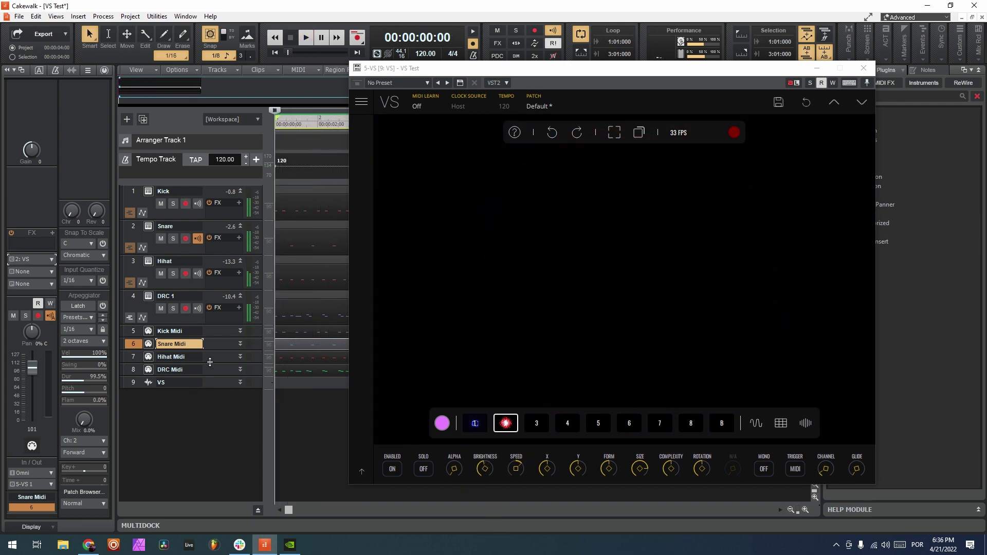
pyautogui.click(134, 359)
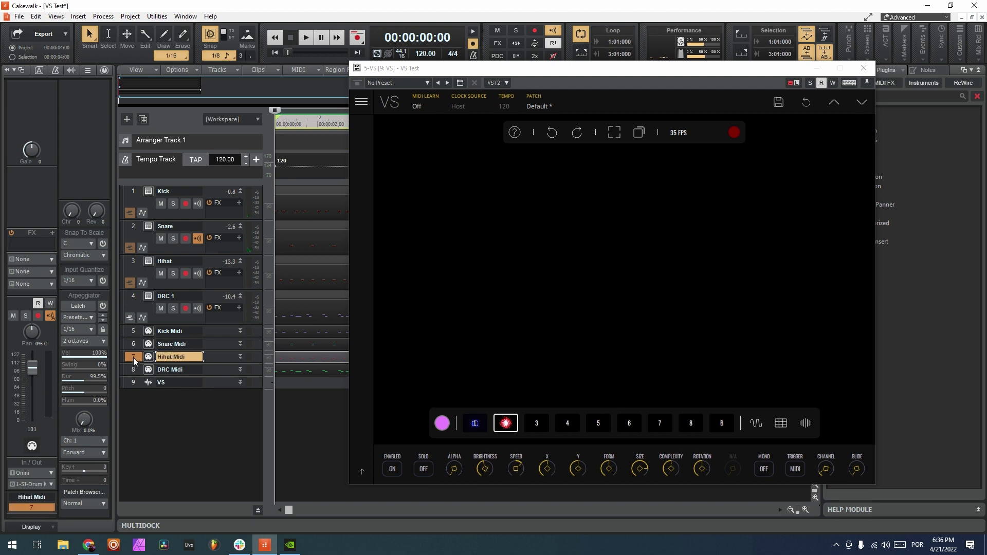
pyautogui.click(35, 482)
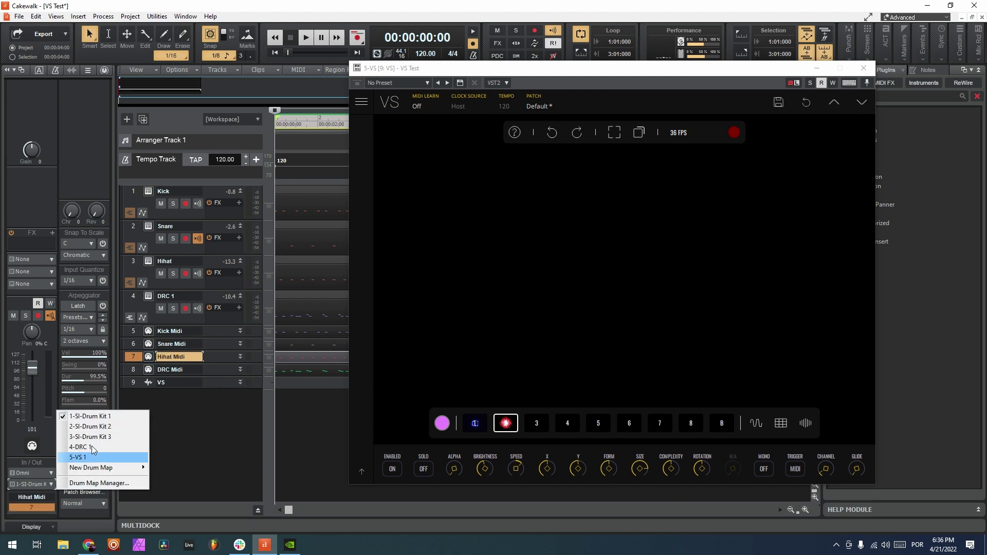
pyautogui.click(85, 457)
pyautogui.click(29, 259)
pyautogui.click(41, 295)
# - Set DRC Midi's output to 5-VS 1 on channel 4: VS
pyautogui.click(135, 369)
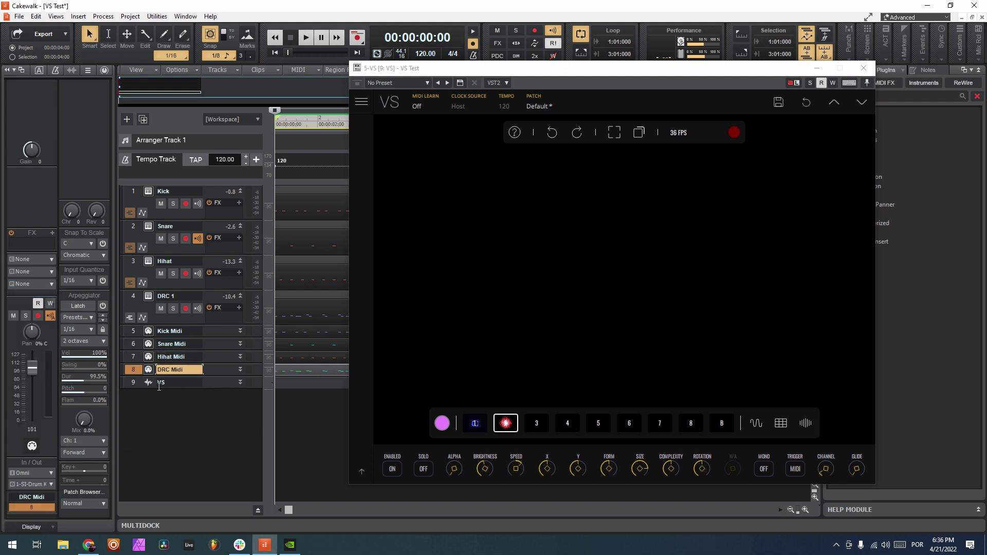
pyautogui.click(38, 486)
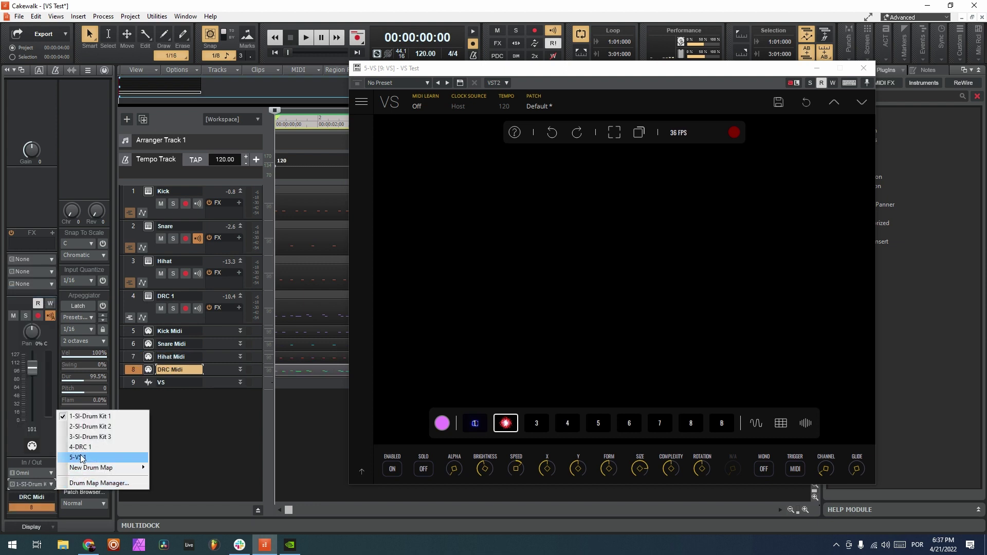
pyautogui.click(85, 457)
pyautogui.click(45, 259)
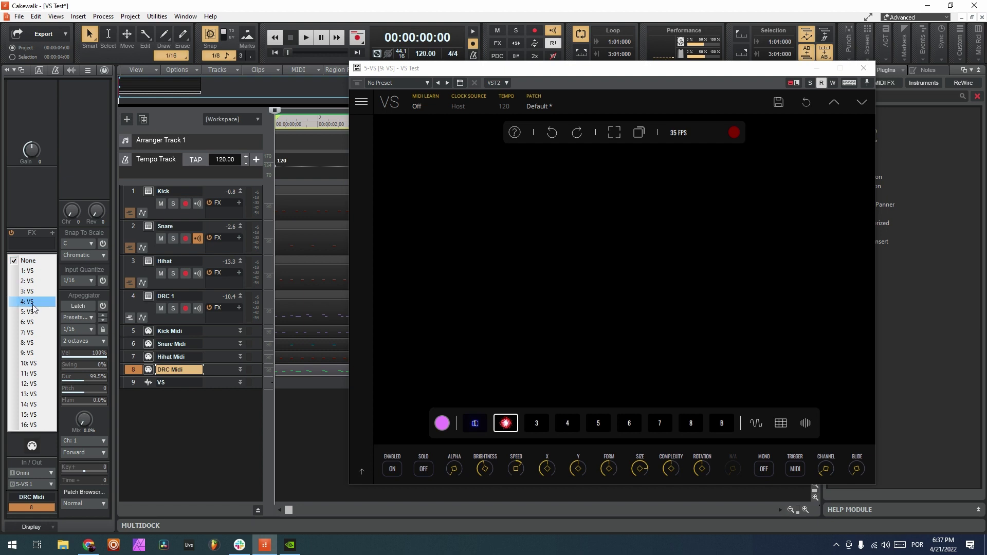
pyautogui.click(55, 303)
pyautogui.click(538, 424)
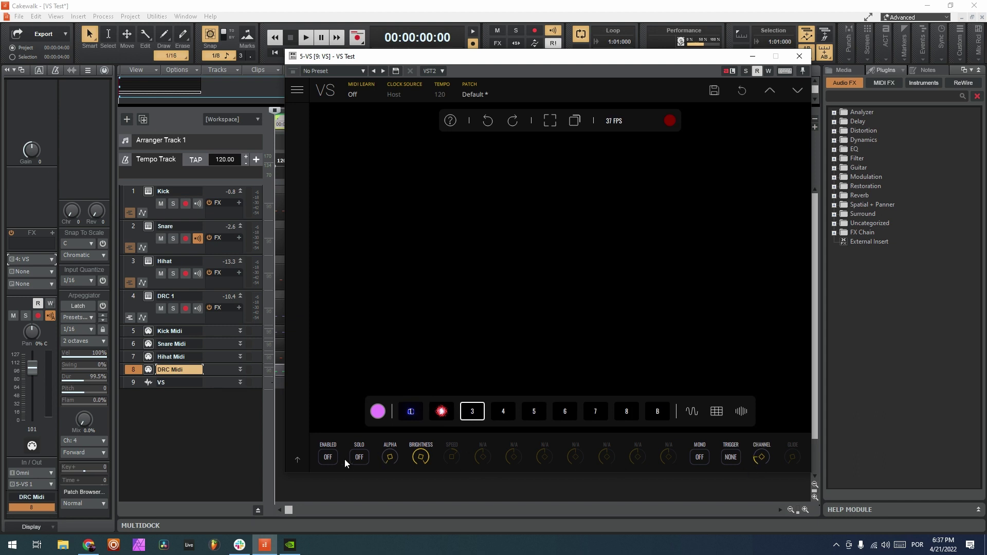
# - Give VS layer 3 a factory material, enable it with MIDI trigger, and play to preview
pyautogui.click(466, 414)
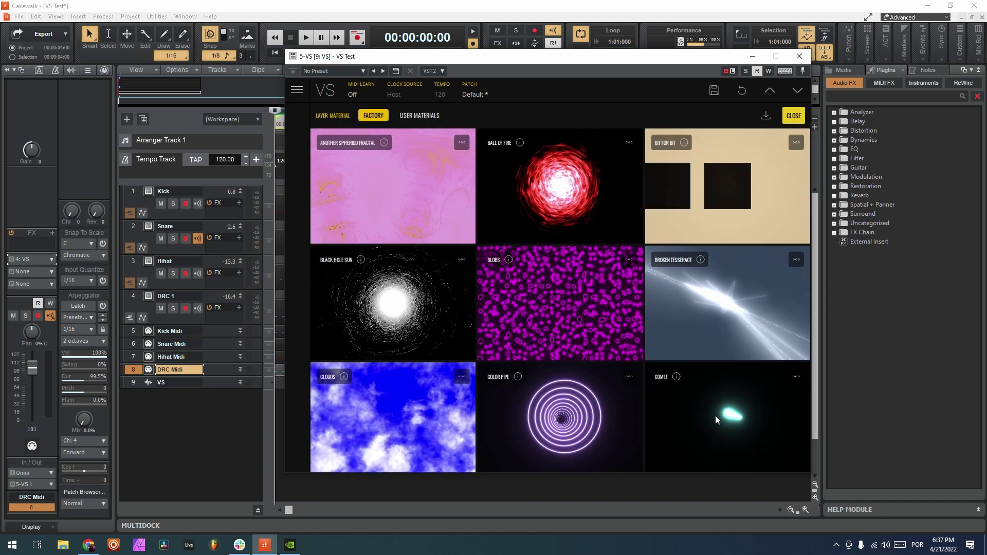
pyautogui.click(711, 423)
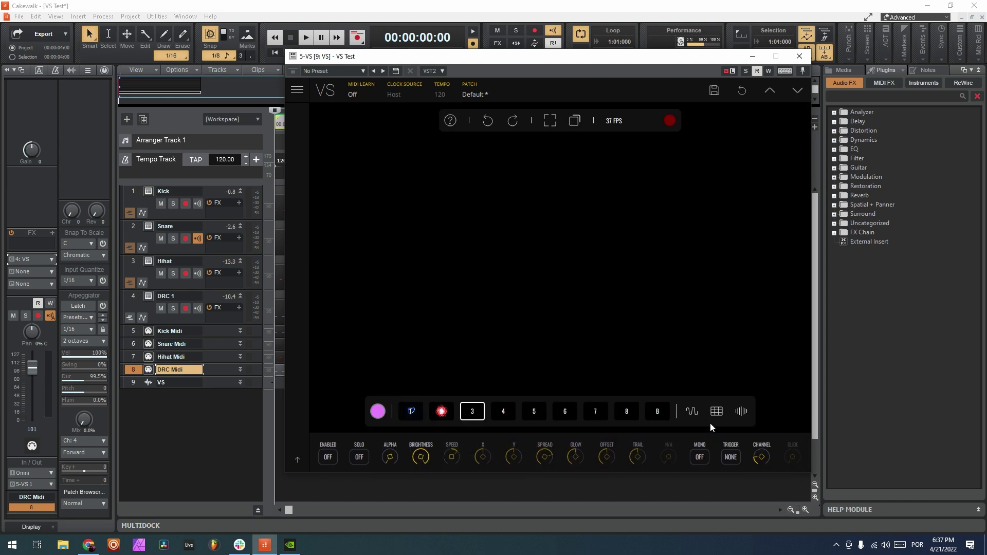
pyautogui.click(328, 458)
pyautogui.click(729, 457)
pyautogui.press('space')
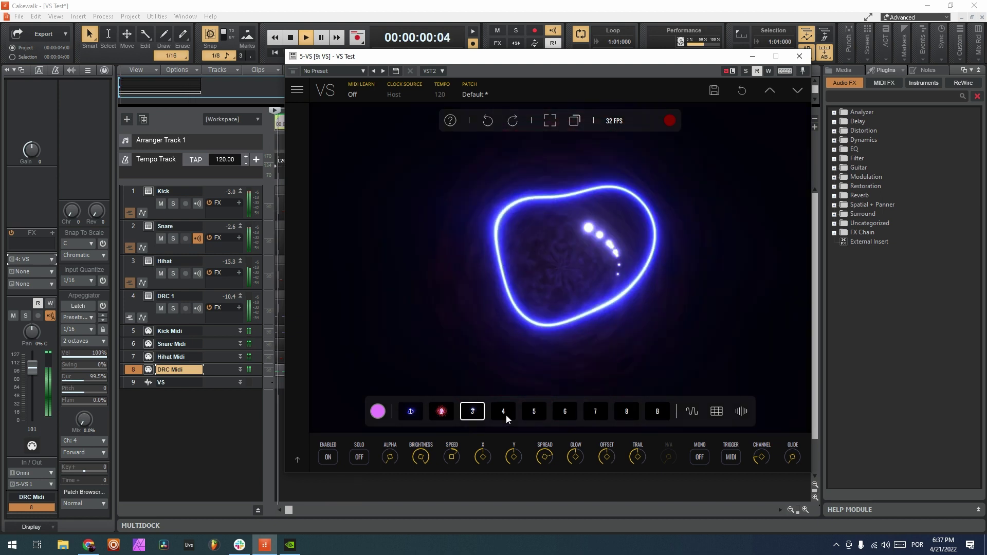
# - Give VS layer 4 a factory ring material, enable it, colour it #c3ff00, and reduce its radius
pyautogui.click(506, 414)
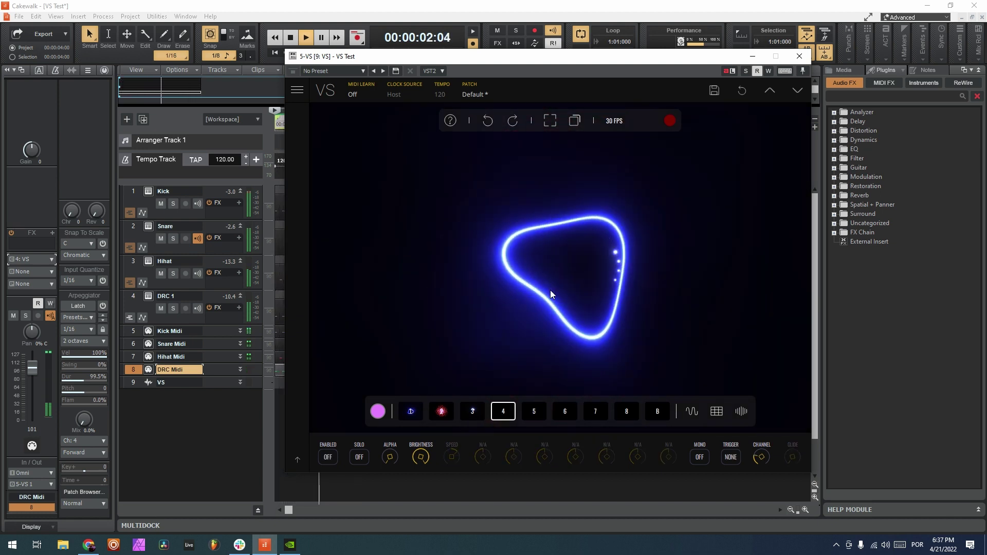
pyautogui.click(500, 415)
pyautogui.scroll(-10, 516, 304)
pyautogui.click(407, 433)
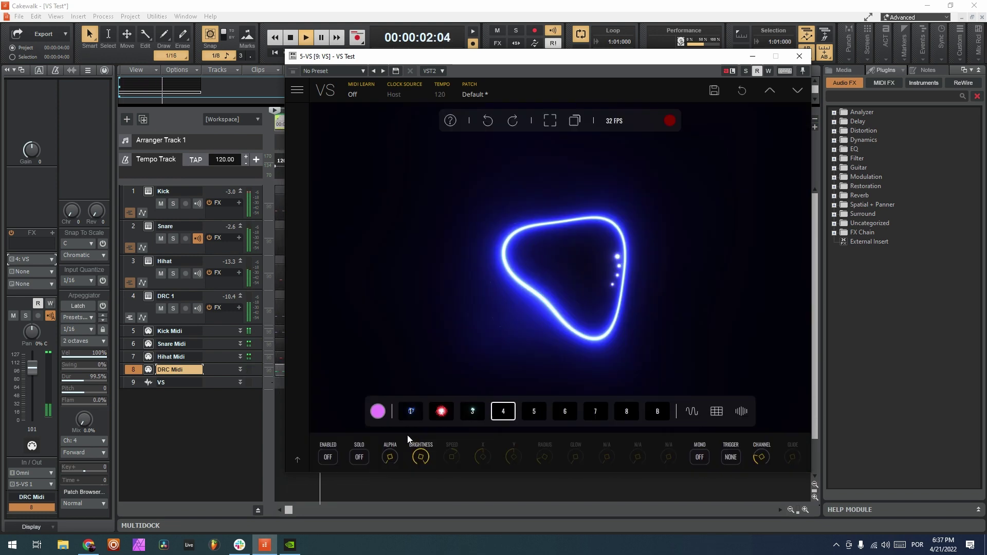
pyautogui.click(320, 457)
pyautogui.click(385, 407)
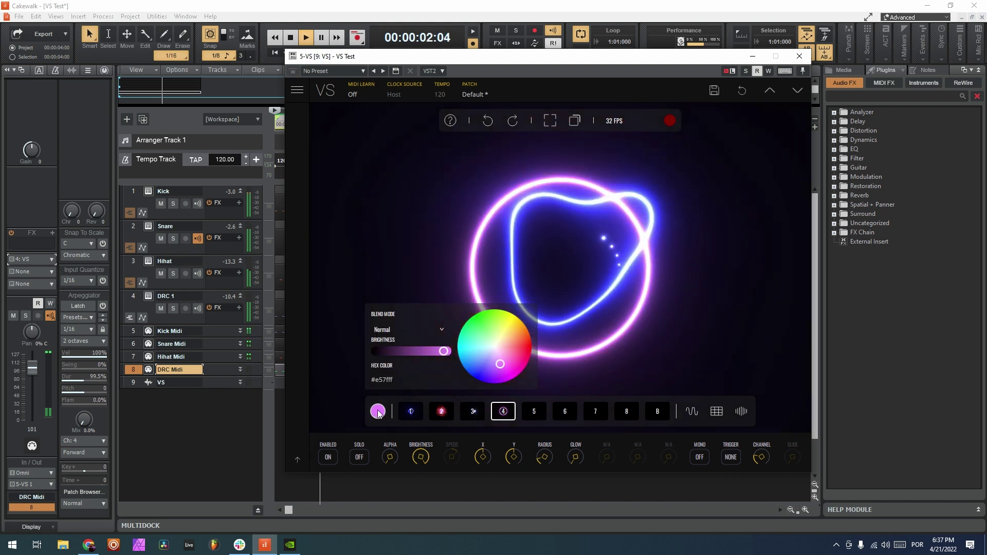
pyautogui.click(505, 312)
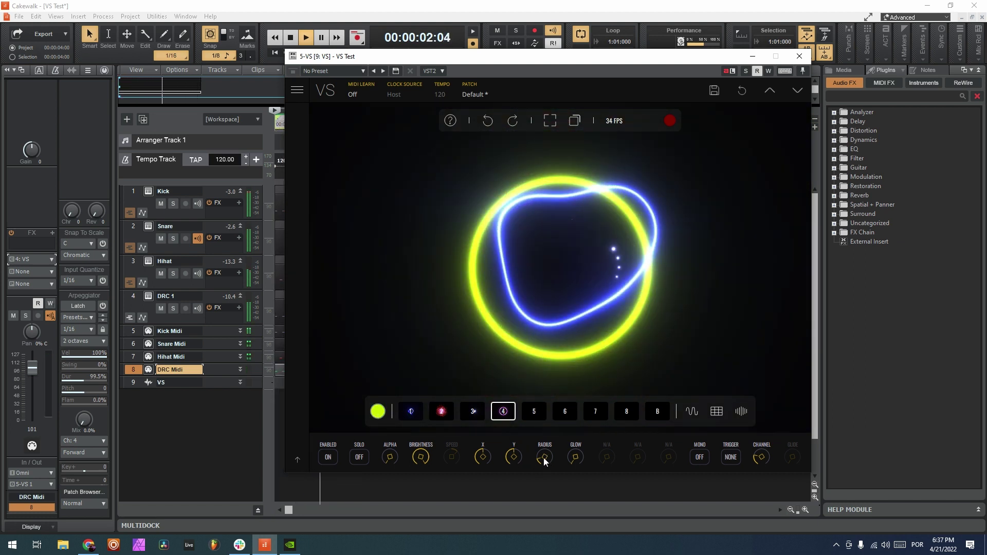
pyautogui.moveTo(544, 462); pyautogui.dragTo(546, 477)
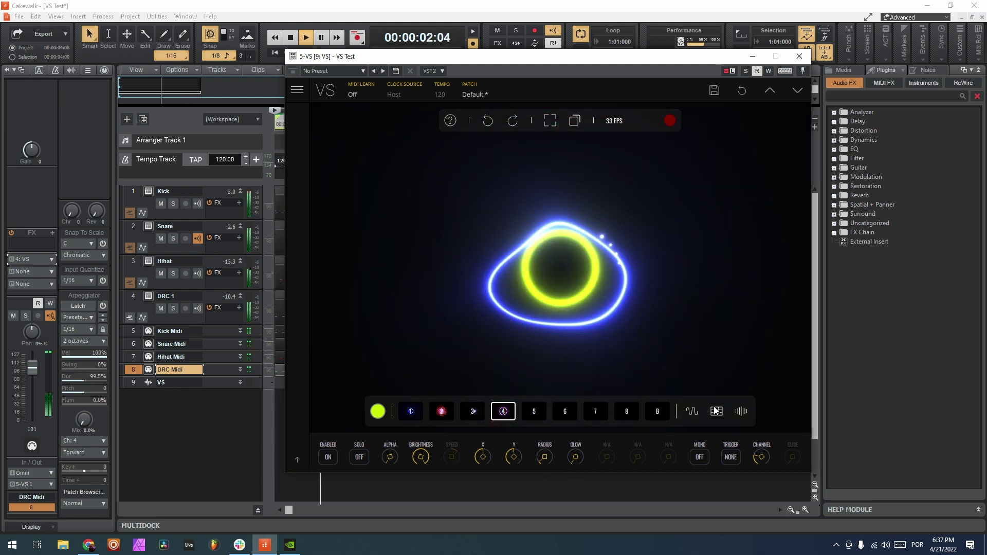
# - In the modulation matrix, make keyboard modulate layer 4's X position at 0.216
pyautogui.click(718, 411)
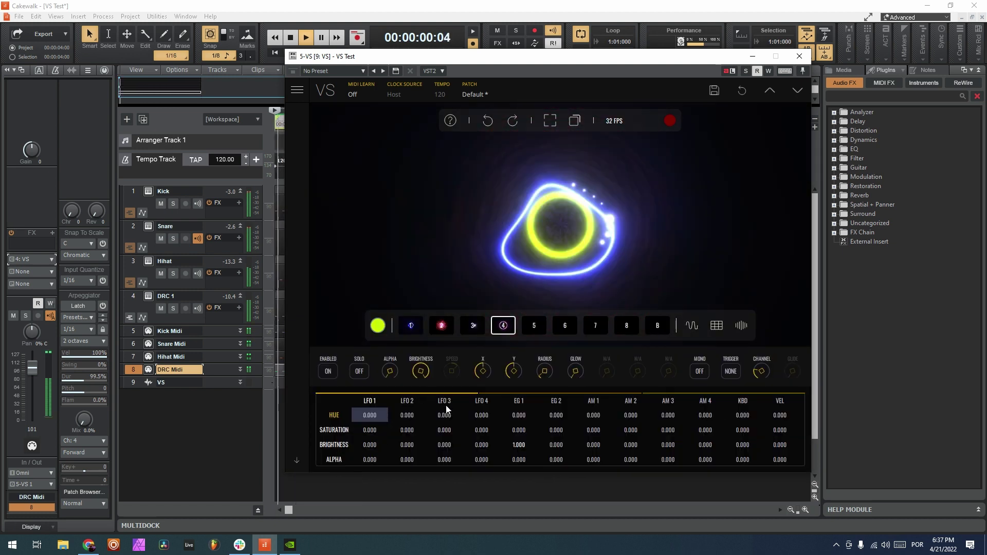
pyautogui.scroll(-2, 377, 433)
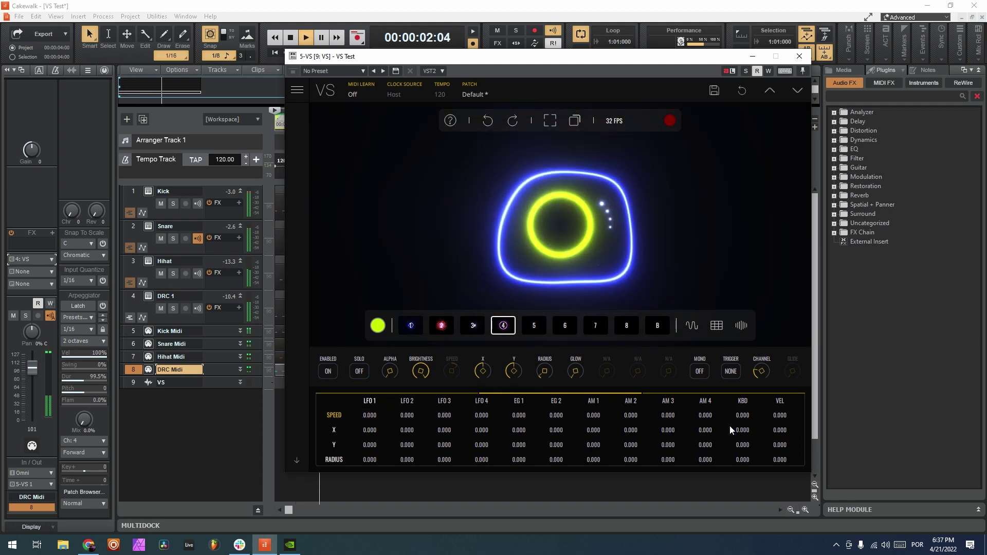
pyautogui.moveTo(734, 426); pyautogui.dragTo(743, 394)
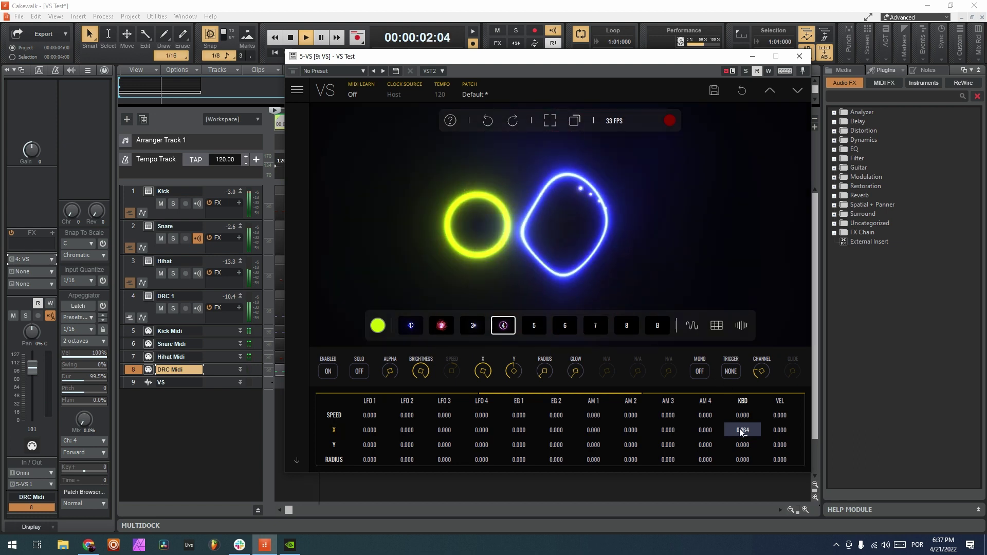
pyautogui.moveTo(748, 431); pyautogui.dragTo(748, 436)
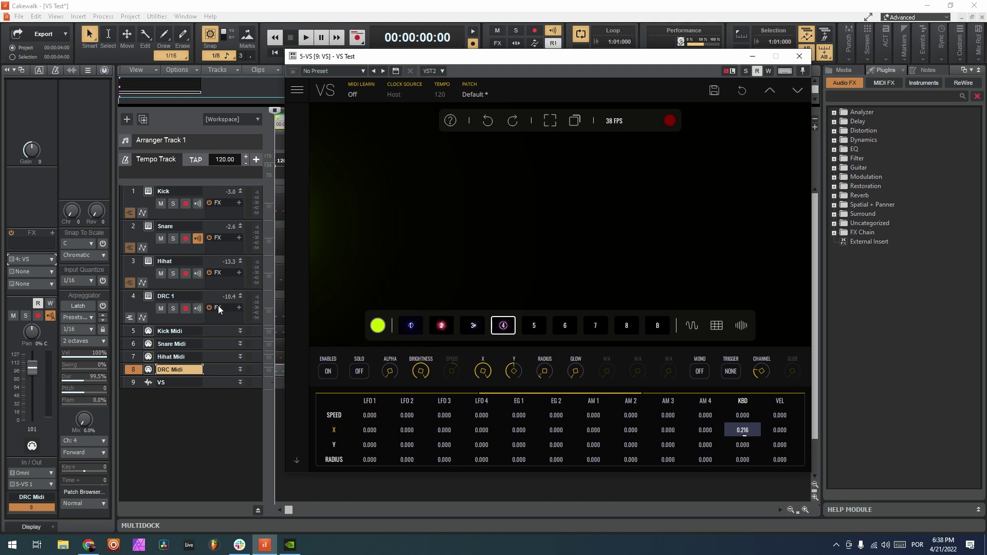
# - Route the Kick audio track's output to a new patch point and test it with playback
pyautogui.click(179, 192)
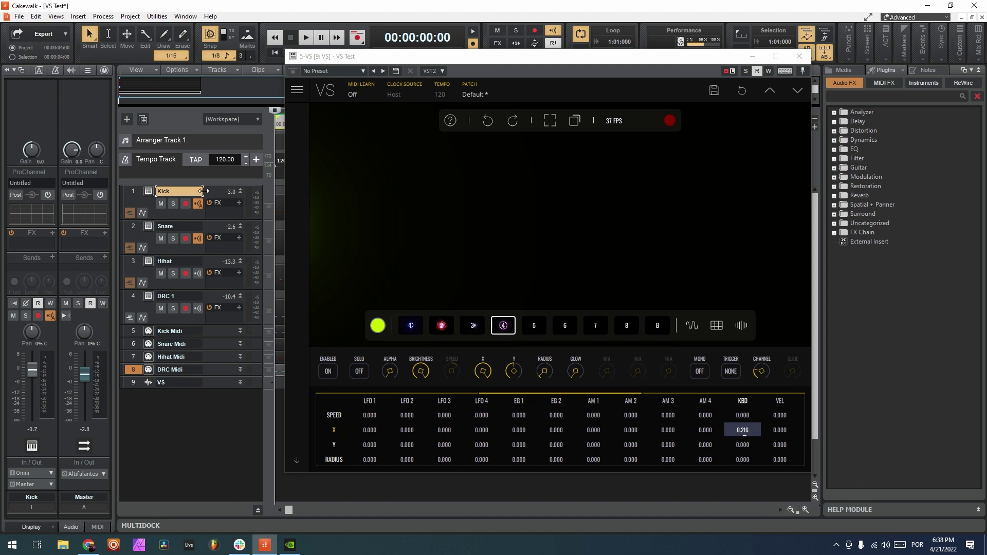
pyautogui.click(36, 485)
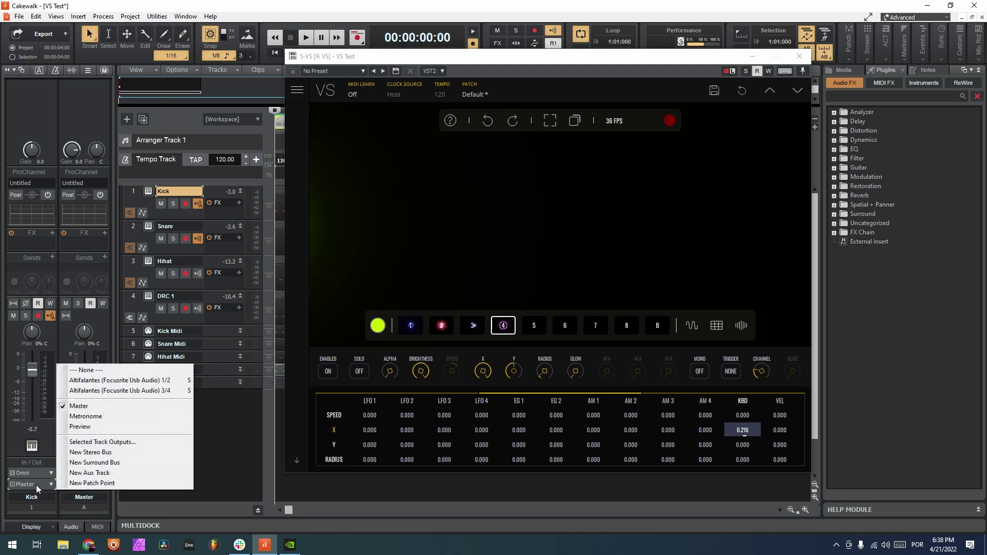
pyautogui.click(90, 483)
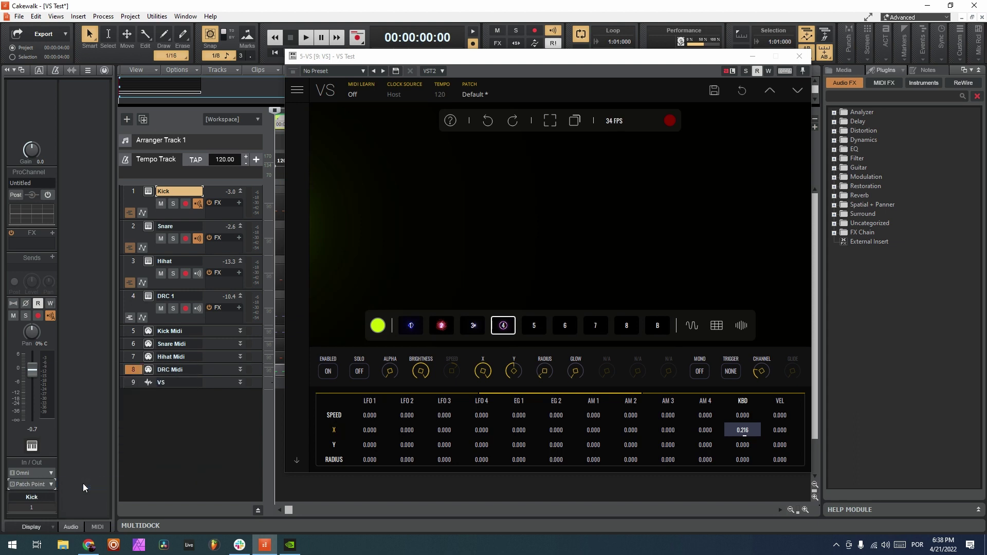
pyautogui.press('space')
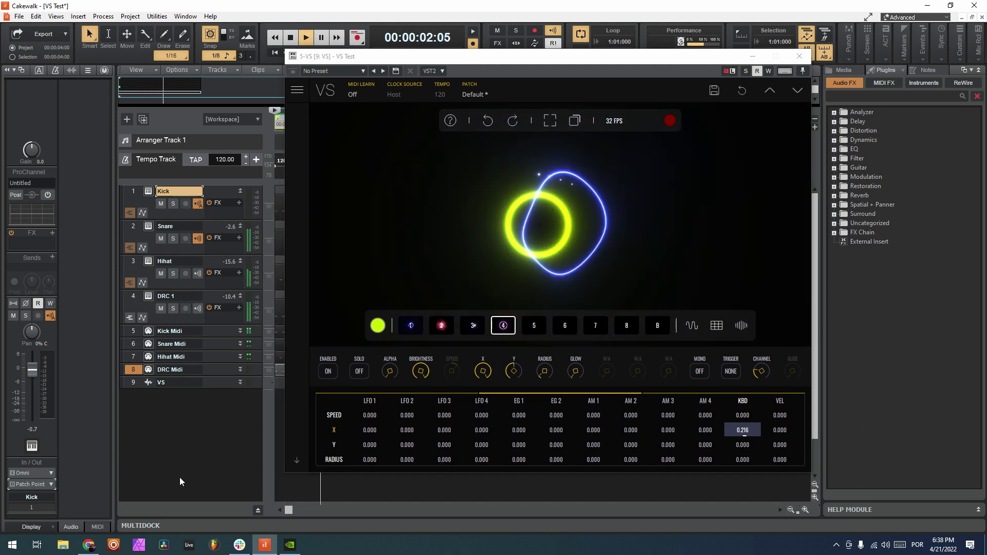
pyautogui.press('space')
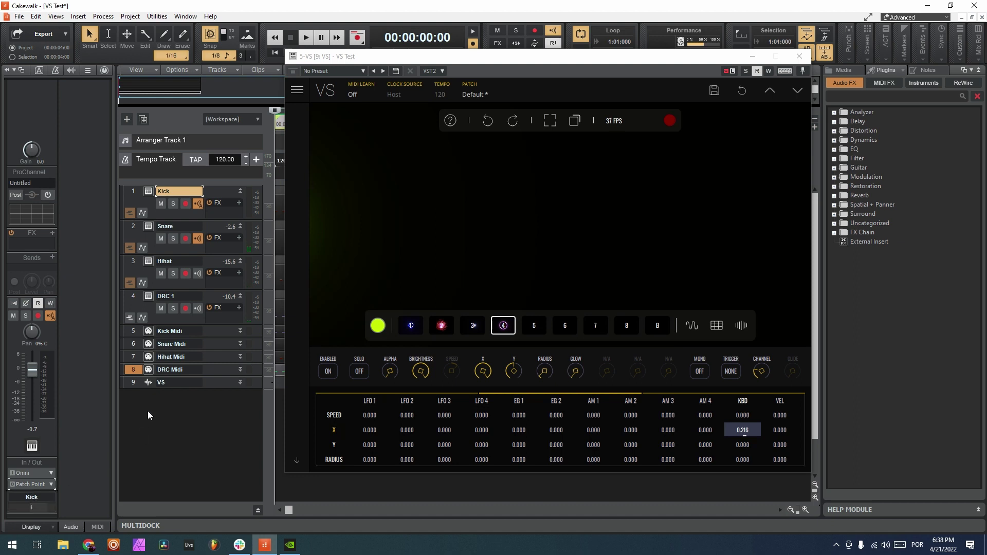
# - Feed the VS track from Patch Point 1 S and play so the Kick animates the visual
pyautogui.click(221, 385)
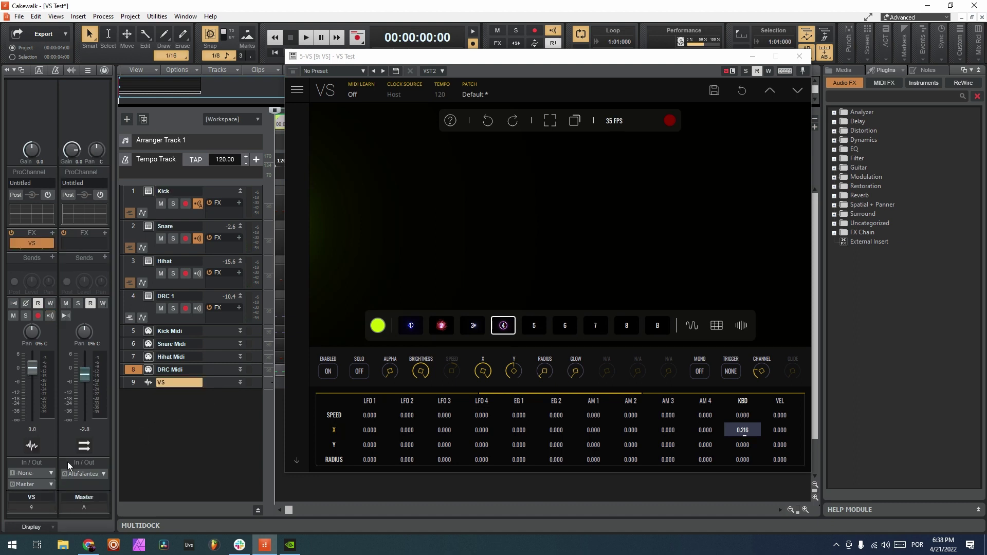
pyautogui.click(42, 472)
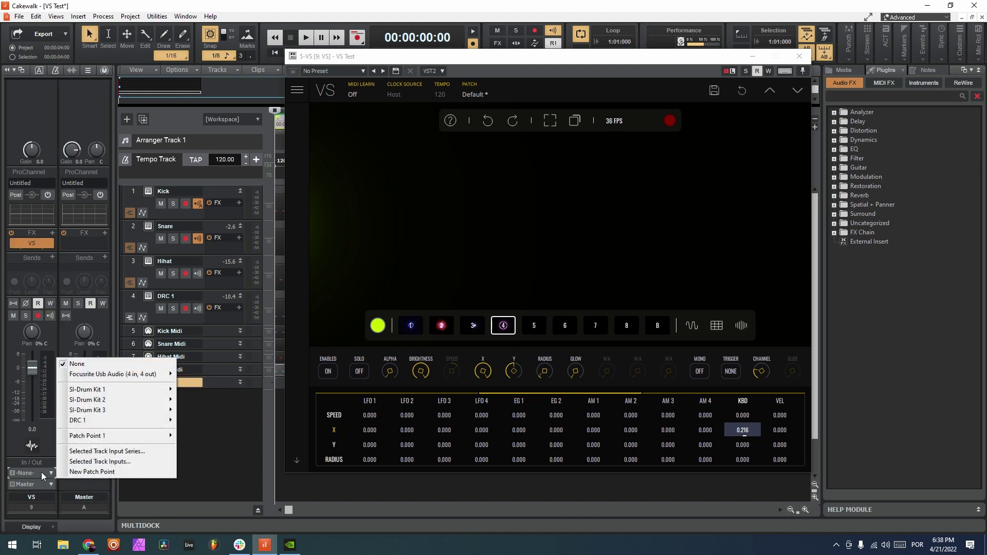
pyautogui.moveTo(159, 436)
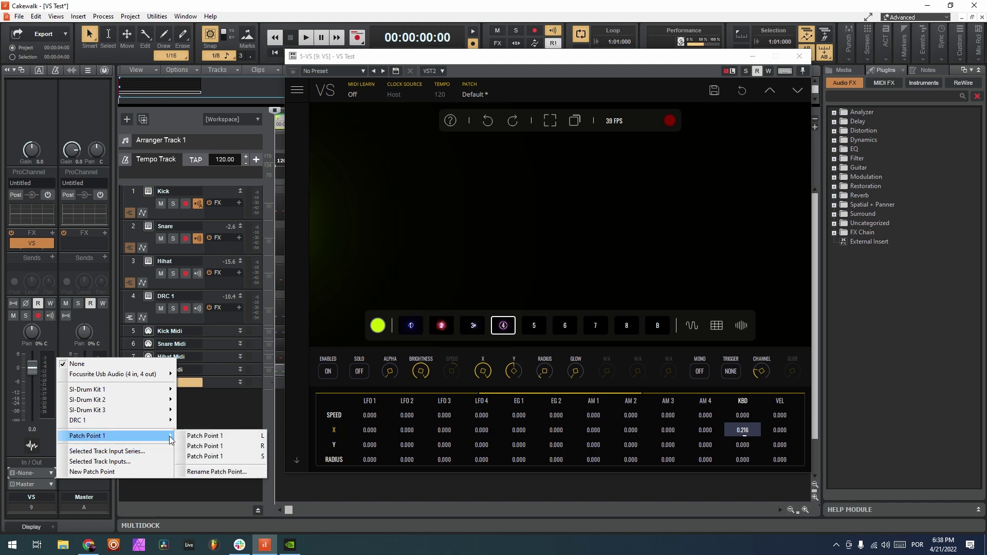
pyautogui.click(208, 461)
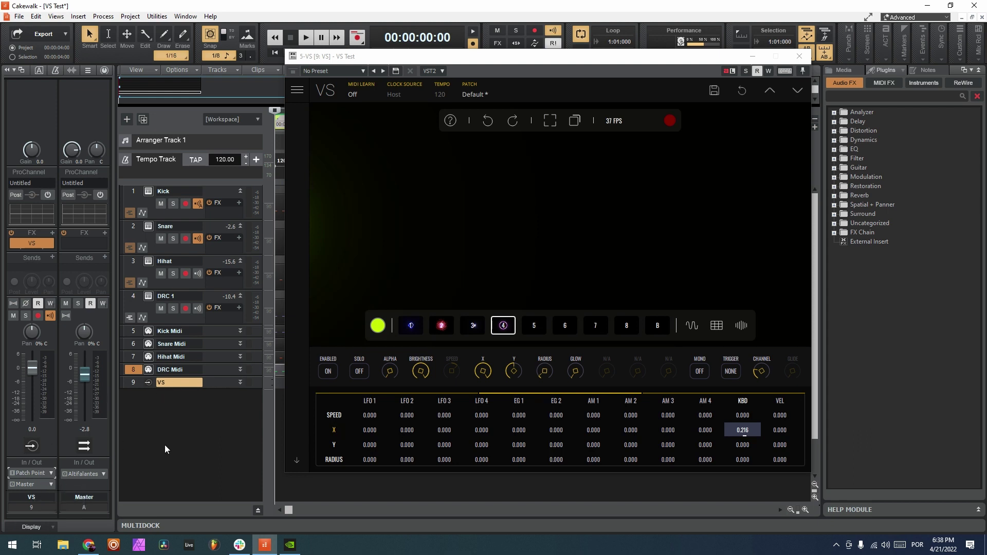
pyautogui.press('space')
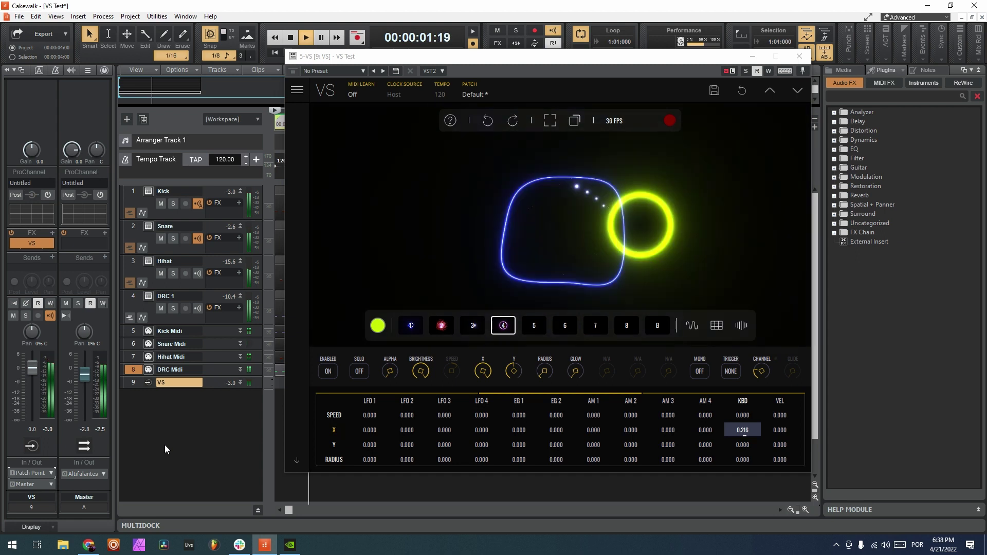
# - Show the VS LFO, envelope and audio-modulation panels, and route the Snare track's output to Patch Point 1
pyautogui.click(693, 325)
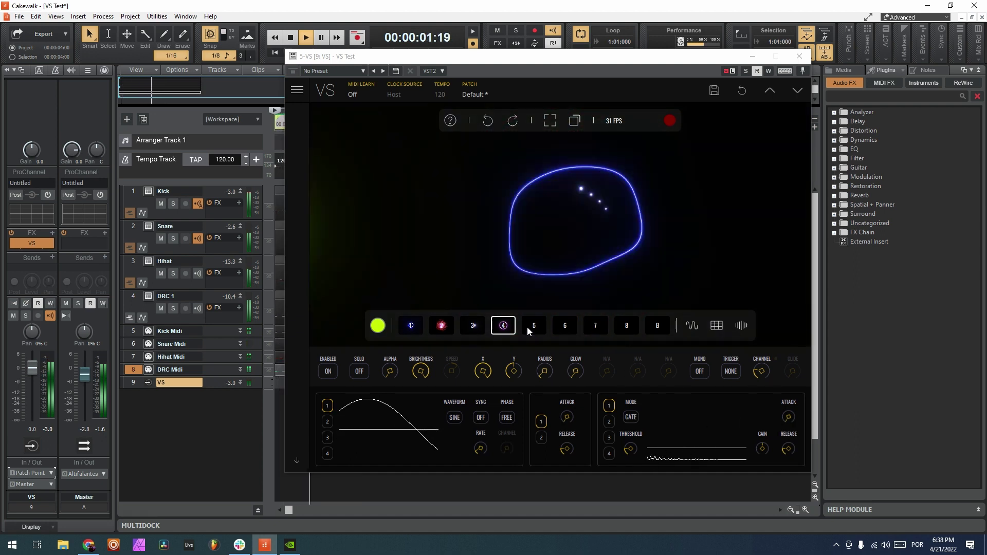
pyautogui.click(134, 228)
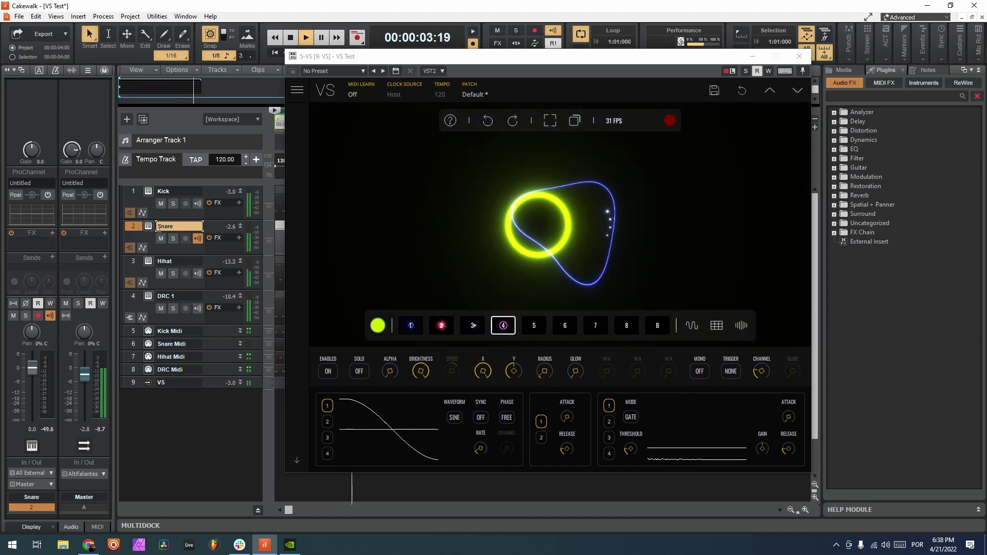
pyautogui.click(41, 473)
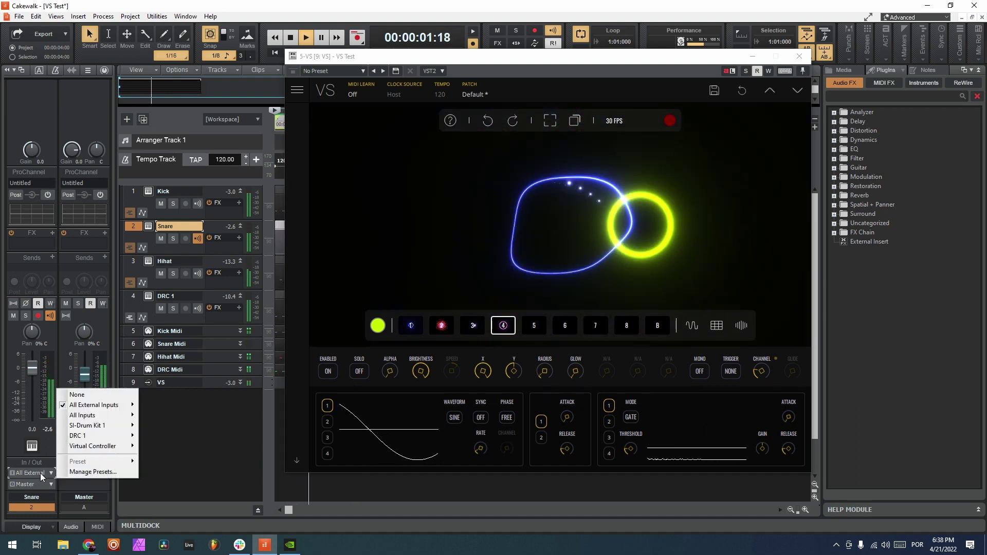
pyautogui.click(39, 484)
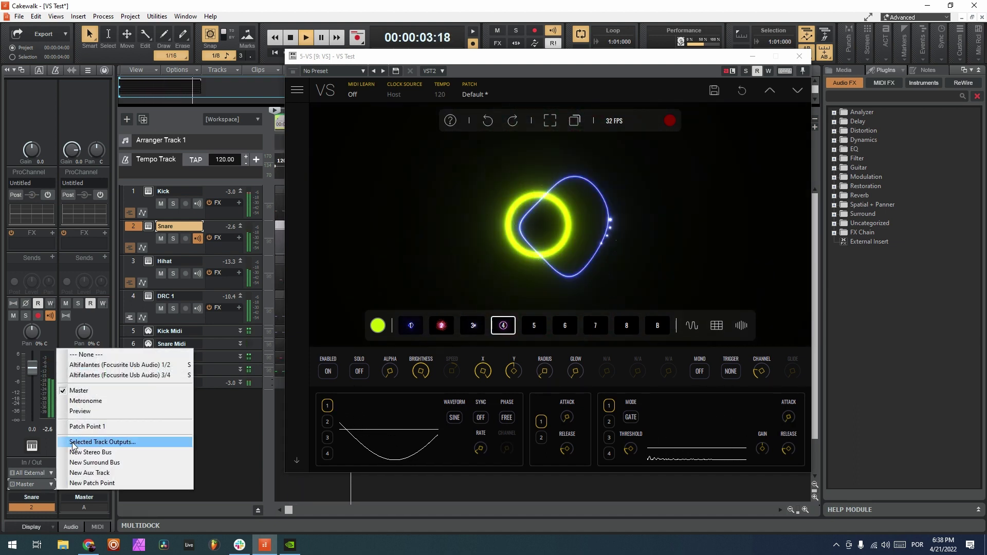
pyautogui.click(97, 427)
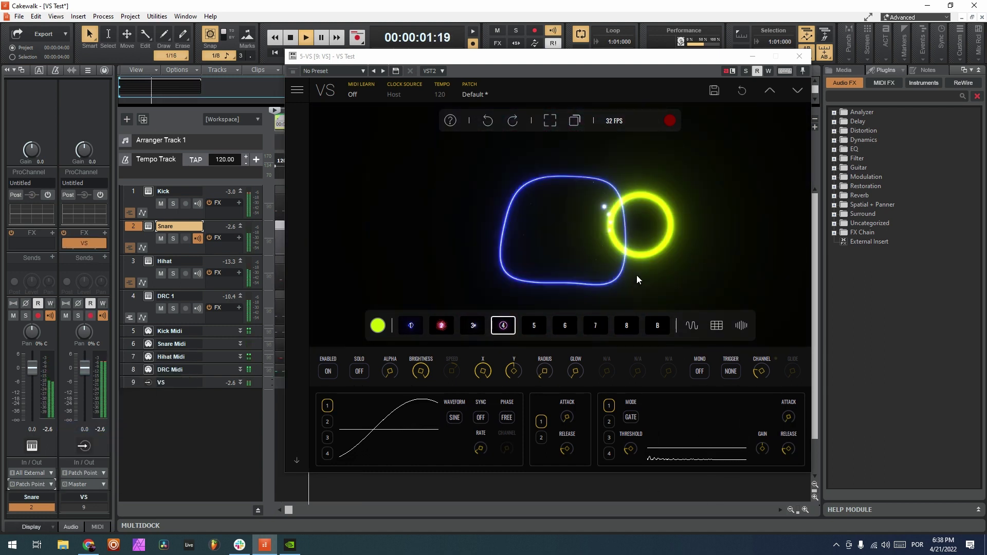
# - Give VS layer 5 a factory ripple material, enable it, and set brightness to about 0.597
pyautogui.click(533, 328)
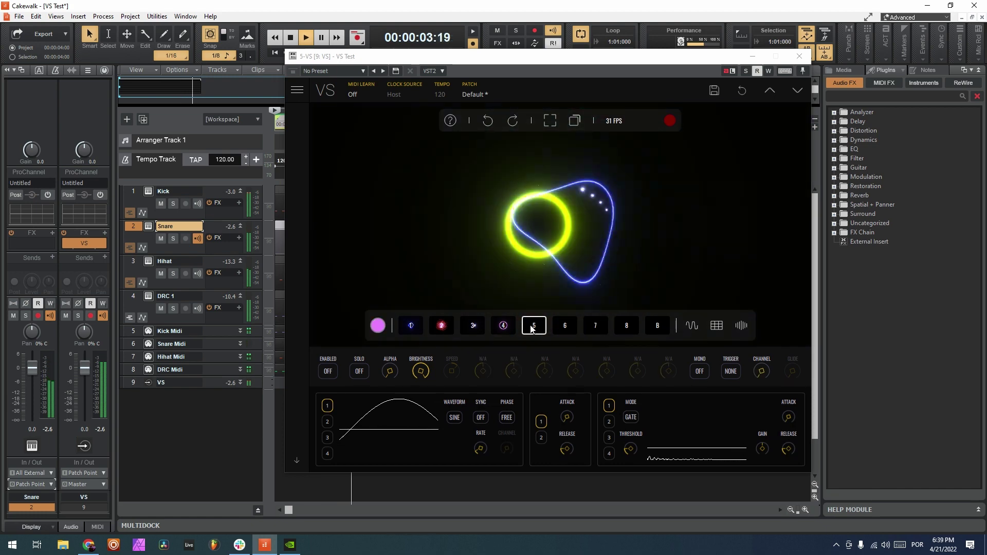
pyautogui.click(533, 328)
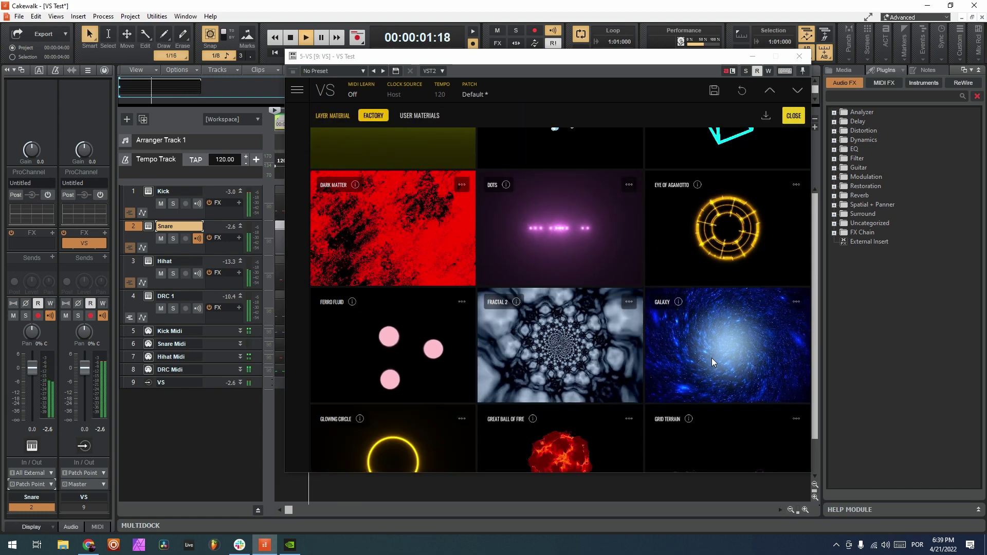
pyautogui.scroll(-5, 594, 369)
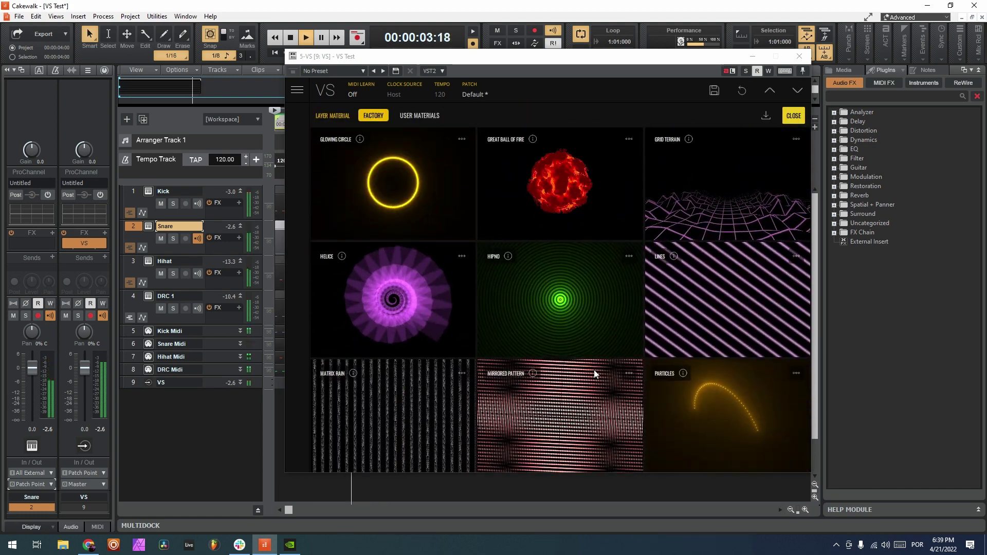
pyautogui.click(570, 288)
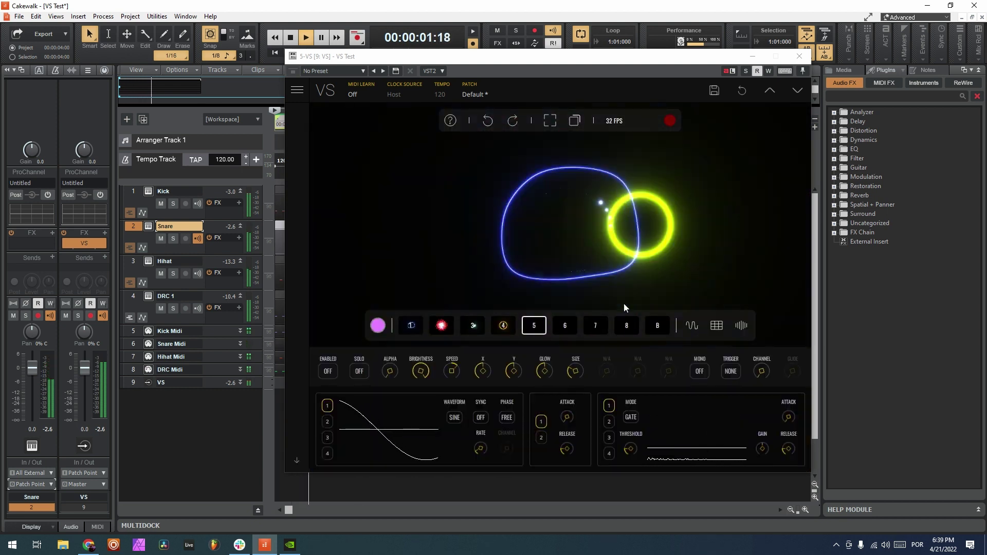
pyautogui.click(332, 370)
pyautogui.moveTo(421, 371); pyautogui.dragTo(421, 368)
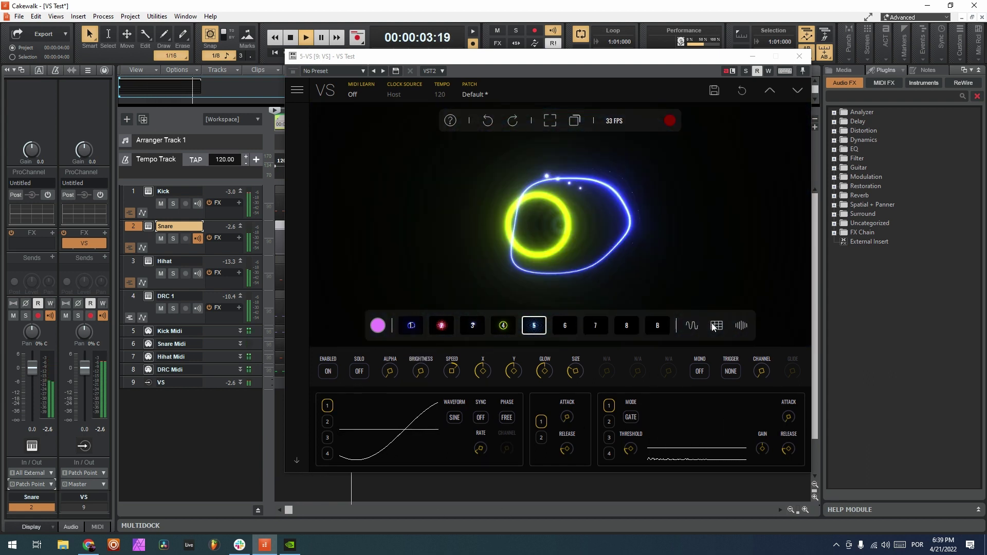
pyautogui.click(716, 326)
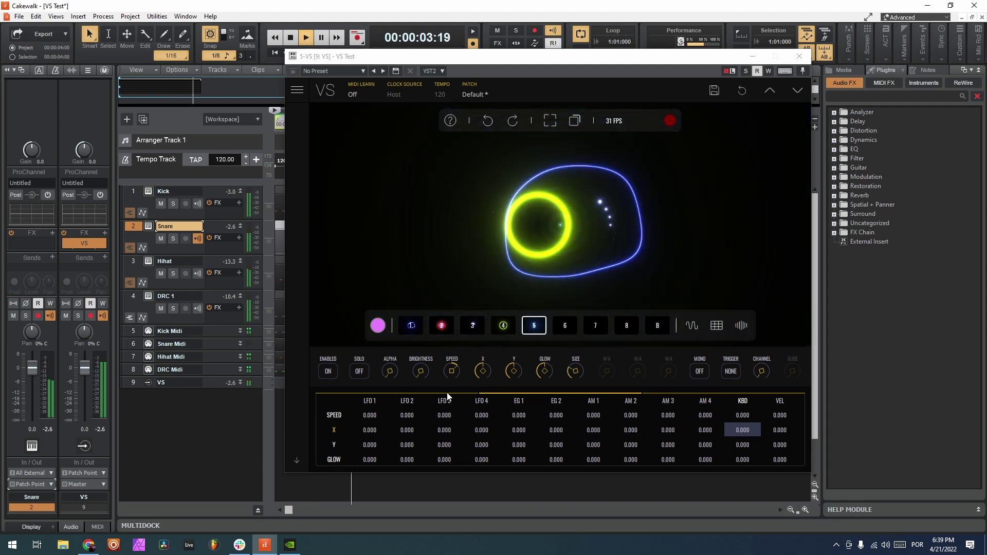
# - Modulate layer 5's brightness with AM 1 at 1.000 and raise its glow to 0.793
pyautogui.scroll(-3, 484, 432)
pyautogui.click(519, 445)
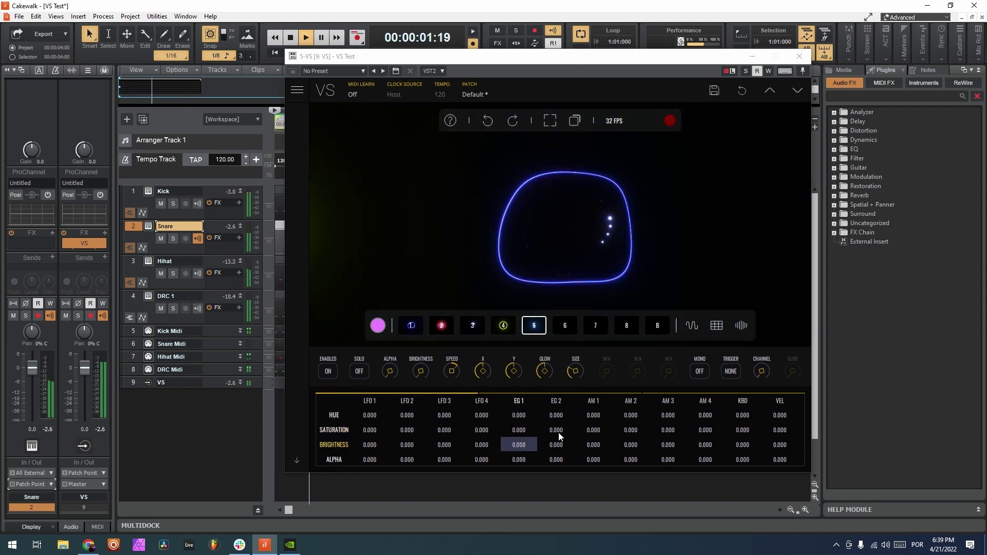
pyautogui.moveTo(590, 442); pyautogui.dragTo(592, 416)
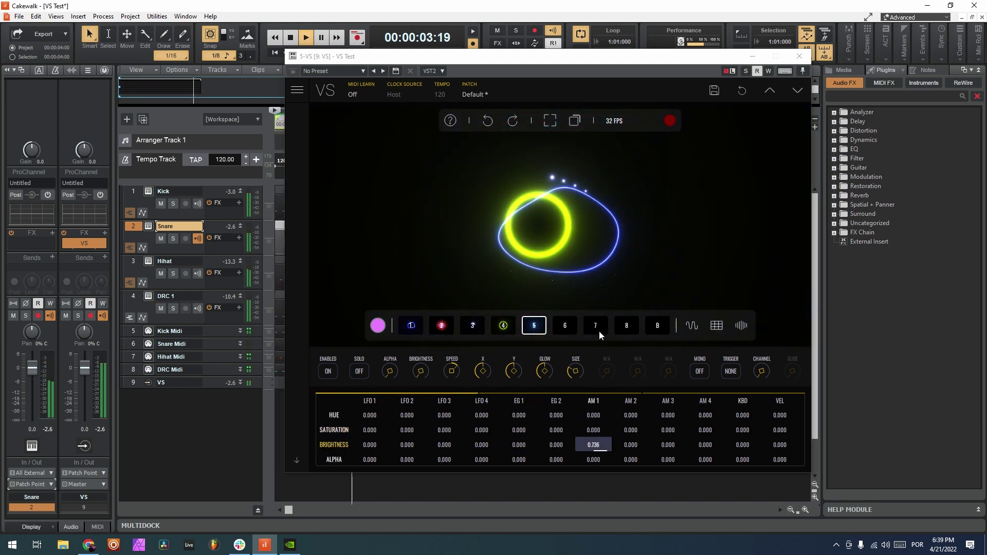
pyautogui.moveTo(600, 323); pyautogui.dragTo(600, 202)
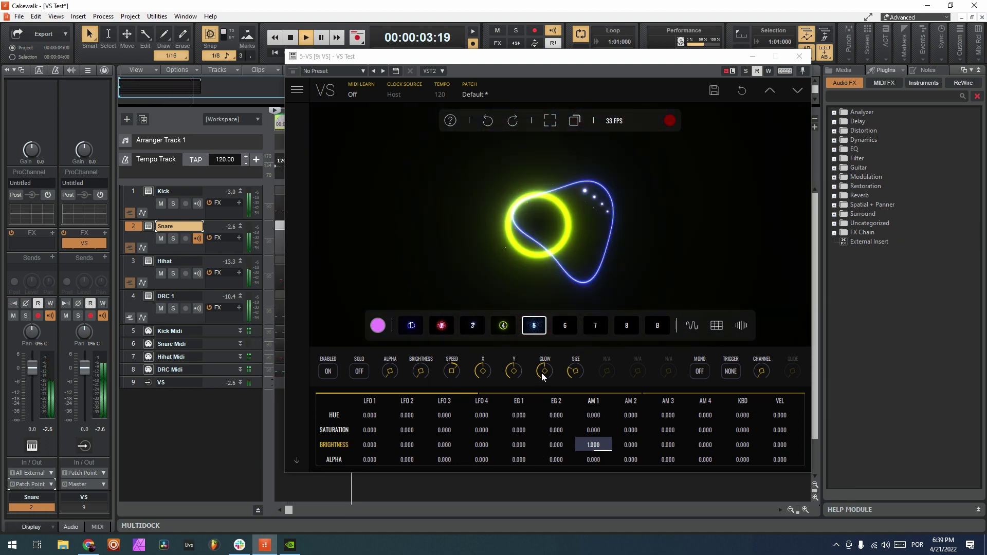
pyautogui.moveTo(544, 377); pyautogui.dragTo(539, 299)
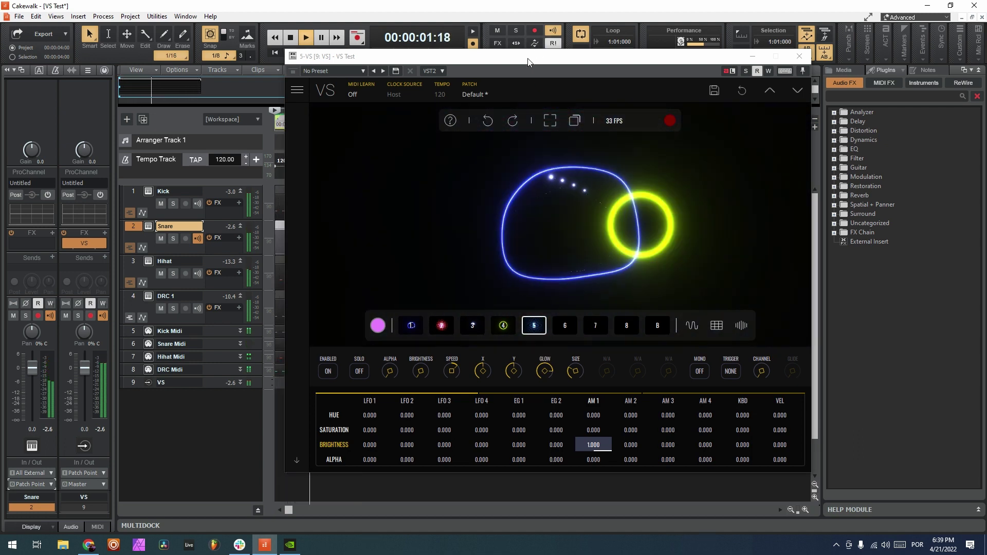
# - Nudge the VS plugin window slightly up and left, and stop playback
pyautogui.moveTo(528, 61)
pyautogui.mouseDown()
pyautogui.moveTo(481, 61)
pyautogui.moveTo(517, 56)
pyautogui.mouseUp()
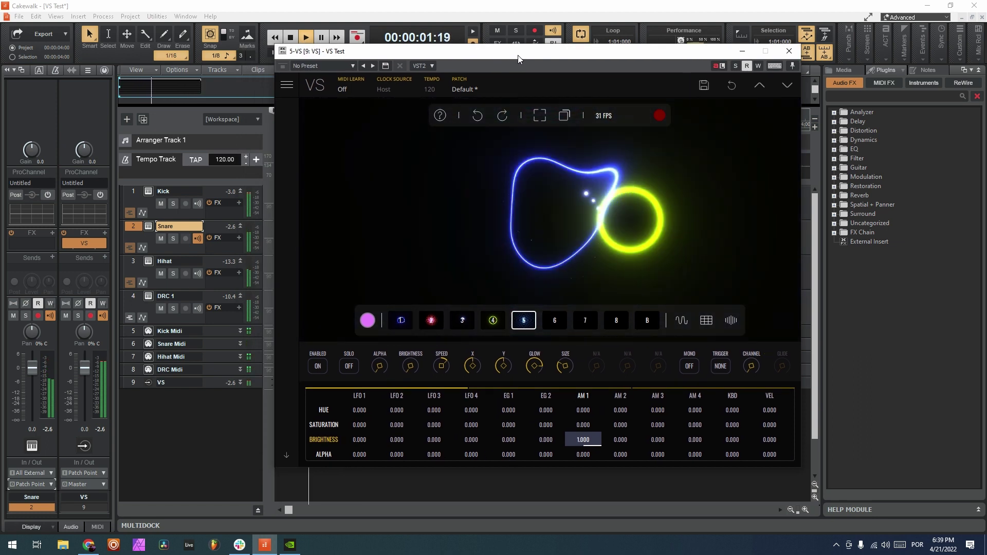
pyautogui.press('space')
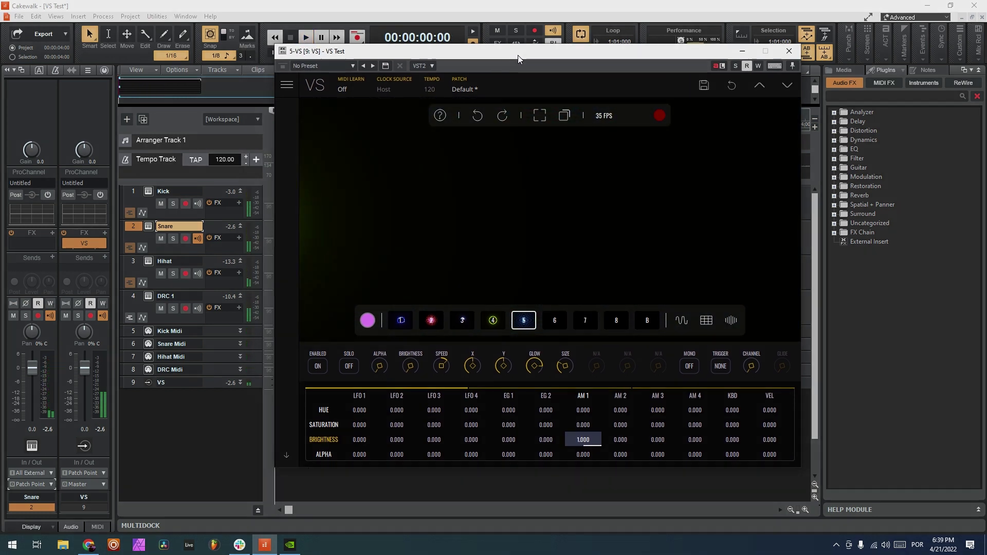